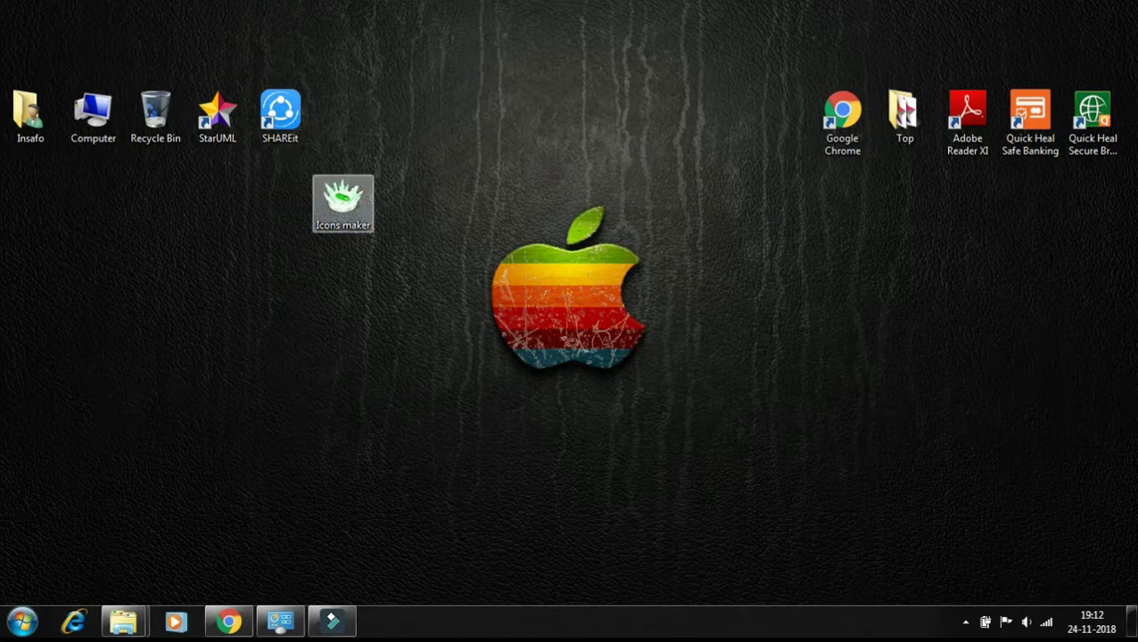
- Refresh the desktop and open the Icons maker folder
{"action": "right_click", "coordinate": [352, 219]}
{"action": "left_click", "coordinate": [303, 259]}
{"action": "left_click", "coordinate": [344, 205]}
{"action": "right_click", "coordinate": [339, 225]}
{"action": "left_click", "coordinate": [303, 259]}
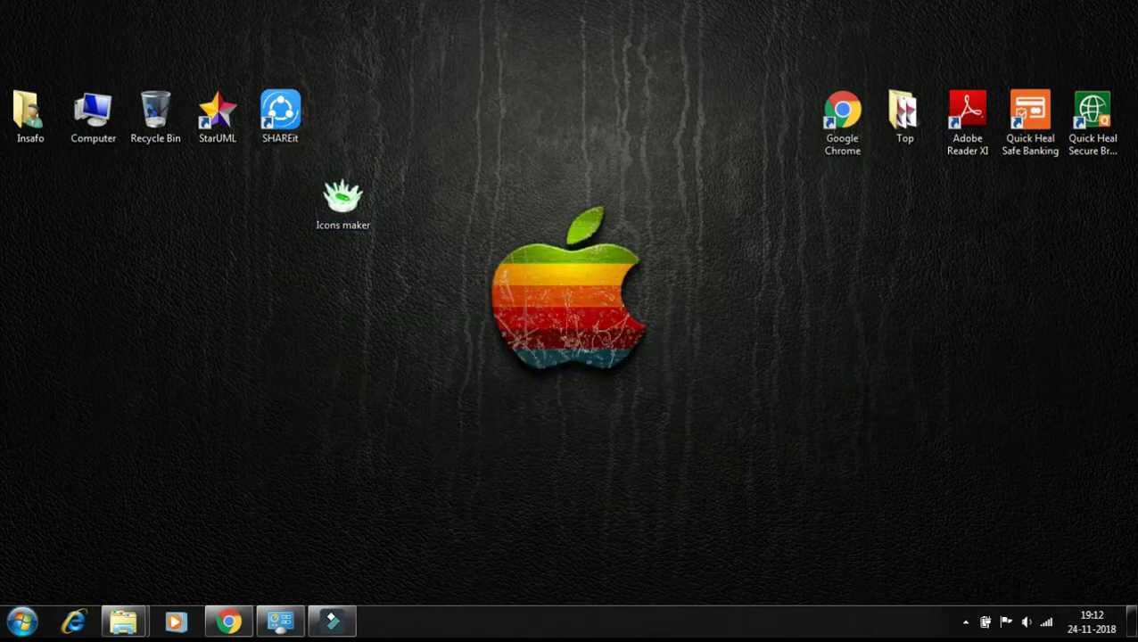
{"action": "double_click", "coordinate": [342, 204]}
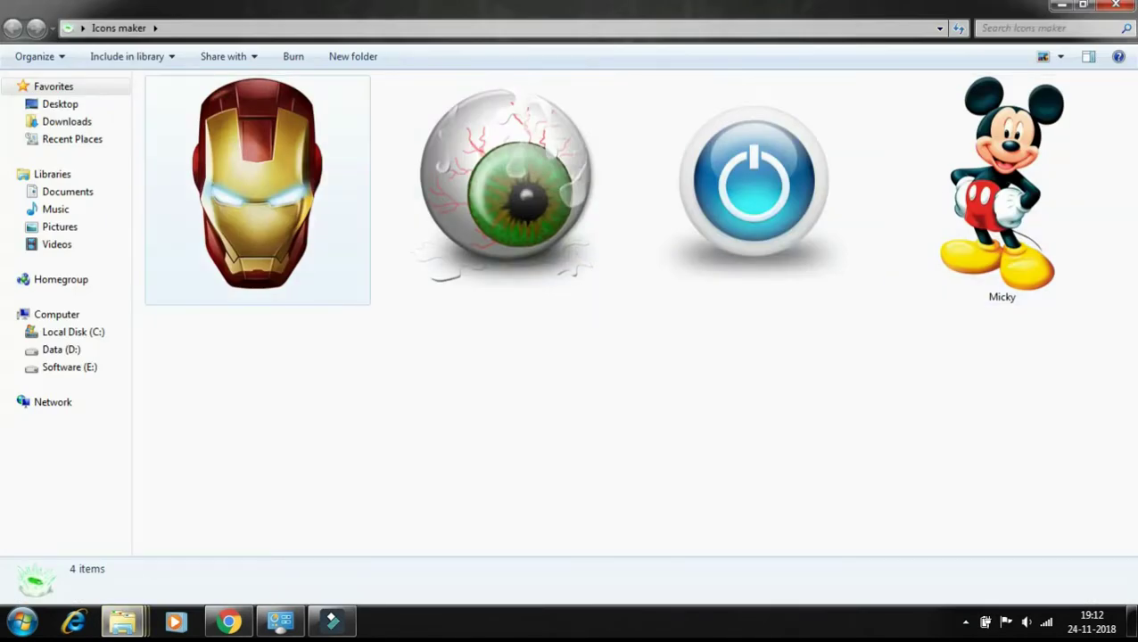
{"action": "right_click", "coordinate": [421, 101]}
{"action": "left_click", "coordinate": [454, 193]}
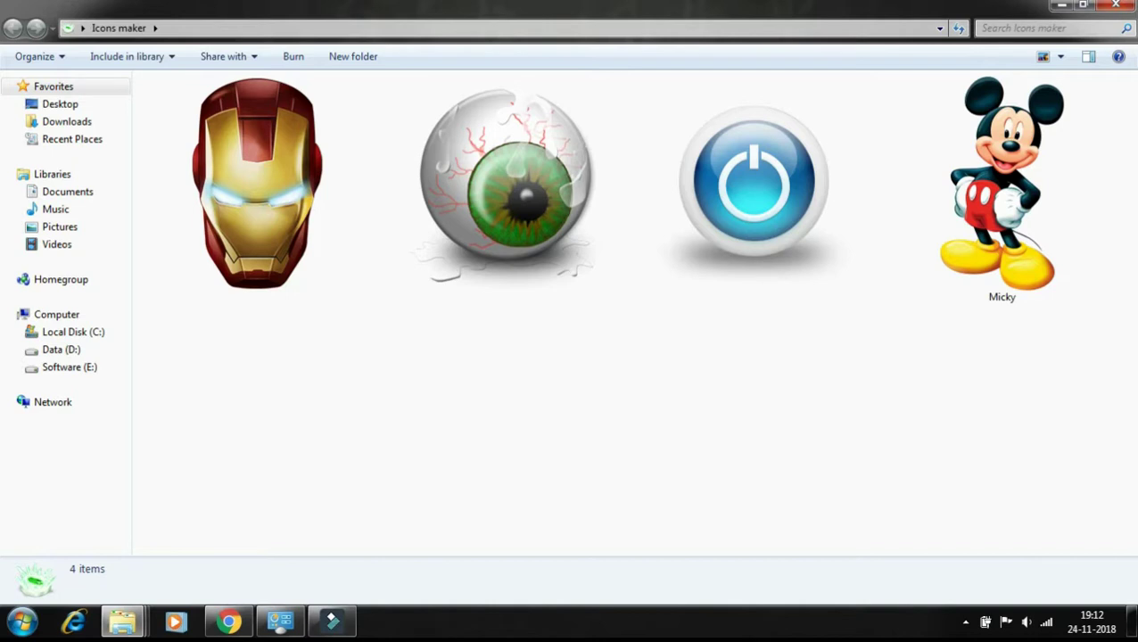
- Go through the four custom-icon folders one by one and examine the name of the Micky folder
{"action": "key", "text": "Right"}
{"action": "key", "text": "Right"}
{"action": "key", "text": "Right"}
{"action": "key", "text": "Right"}
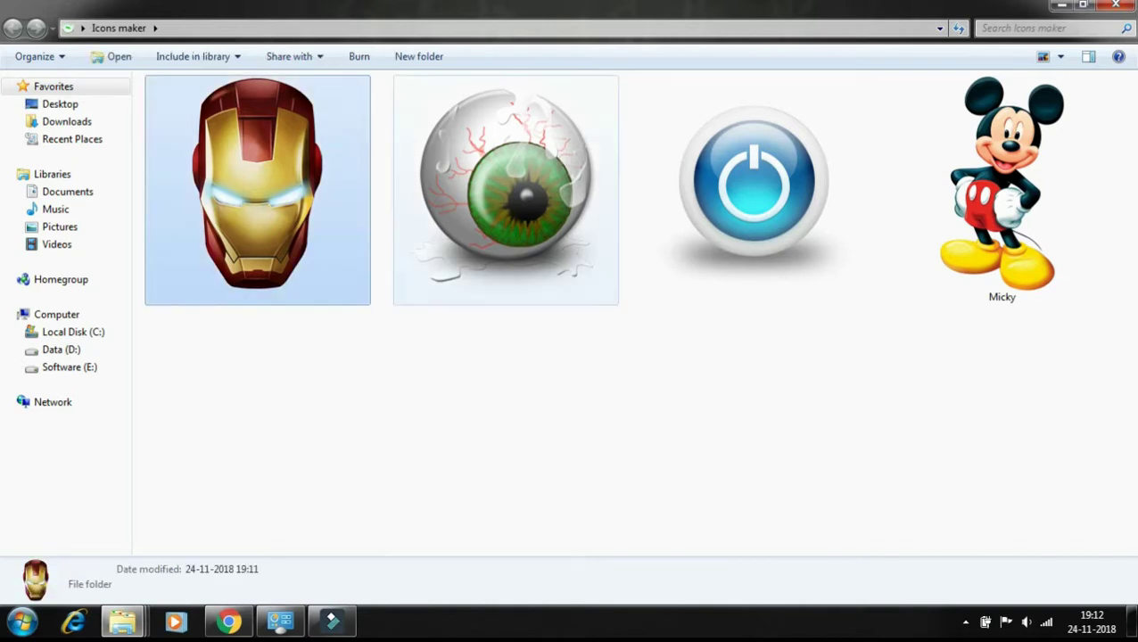
{"action": "key", "text": "Left"}
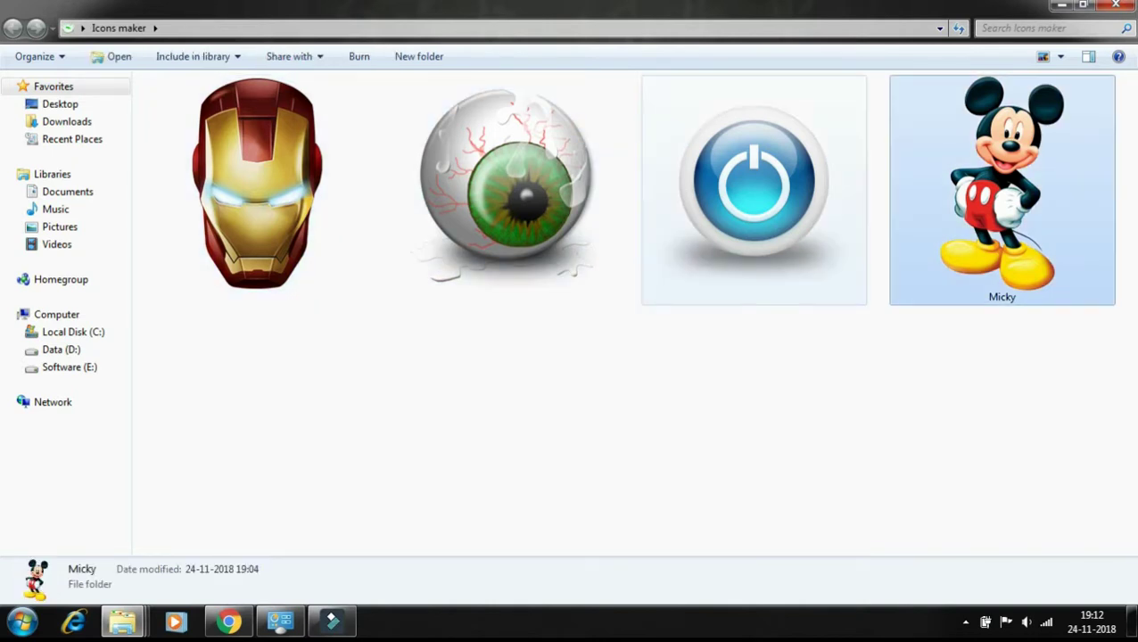
{"action": "key", "text": "Right"}
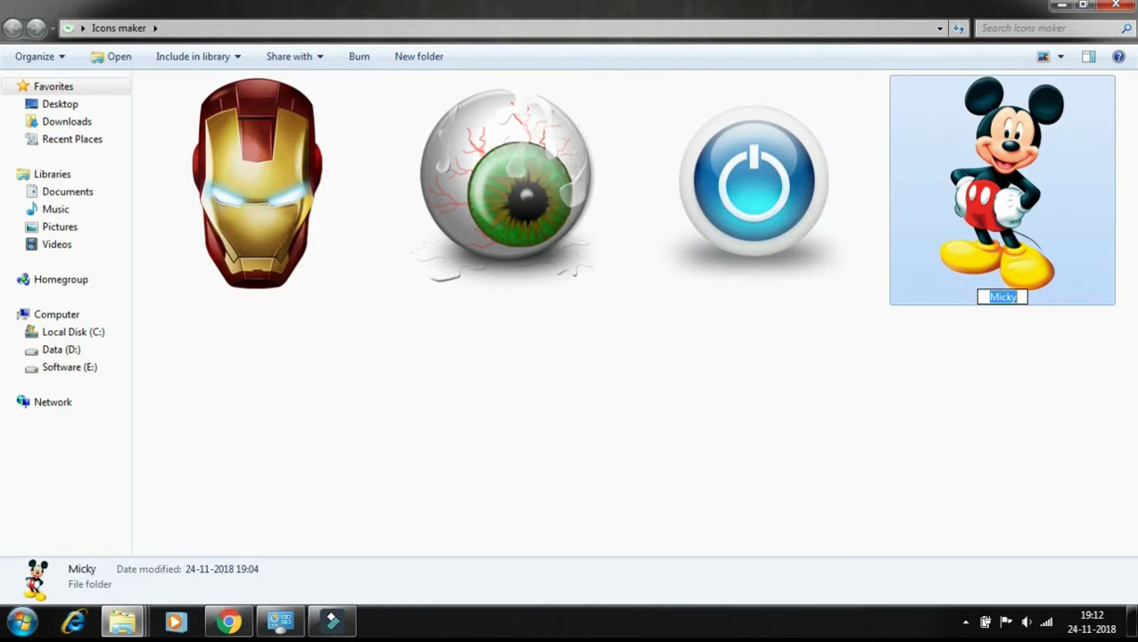
{"action": "key", "text": "Left"}
{"action": "key", "text": "F2"}
{"action": "left_click", "coordinate": [761, 353]}
{"action": "right_click", "coordinate": [761, 352]}
{"action": "key", "text": "Up"}
{"action": "key", "text": "Up"}
{"action": "key", "text": "Up"}
{"action": "key", "text": "Up"}
{"action": "key", "text": "Up"}
{"action": "key", "text": "Return"}
{"action": "key", "text": "space"}
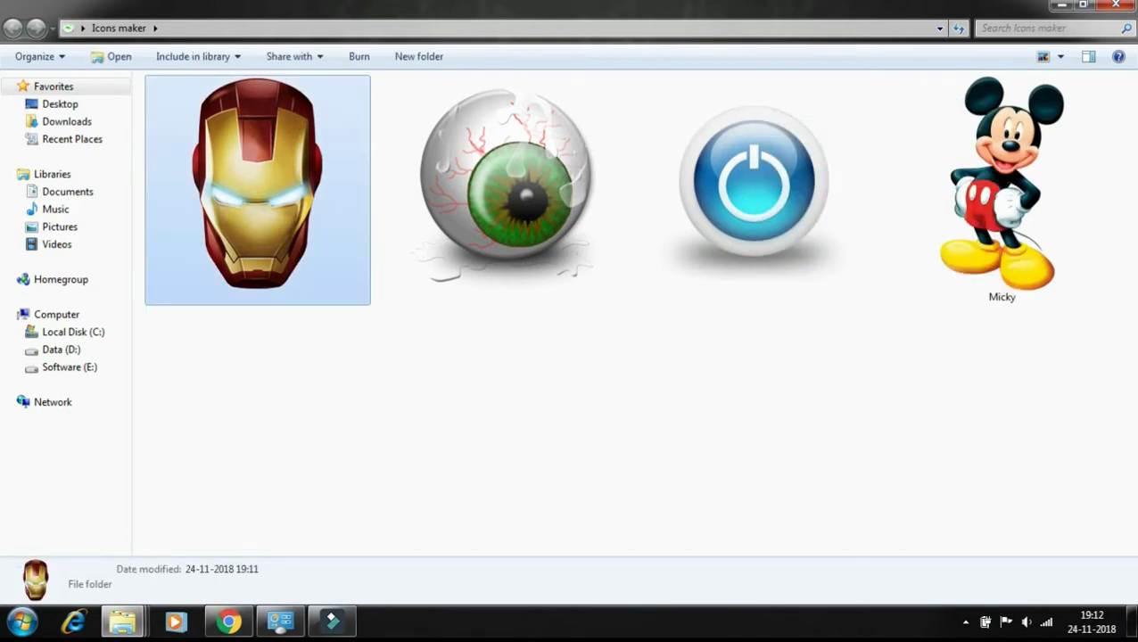
- Open the eyeball-icon folder and create a folder named "new" inside it
{"action": "left_click", "coordinate": [505, 190]}
{"action": "double_click", "coordinate": [505, 190]}
{"action": "right_click", "coordinate": [363, 242]}
{"action": "left_click", "coordinate": [419, 330]}
{"action": "left_click", "coordinate": [188, 130]}
{"action": "right_click", "coordinate": [397, 192]}
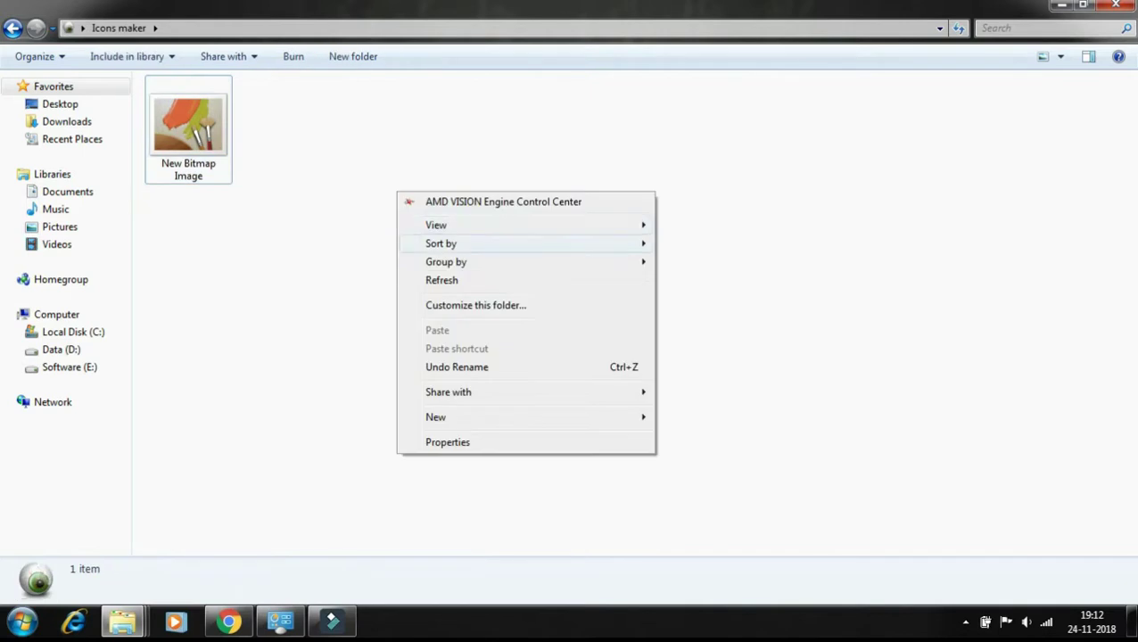
{"action": "mouse_move", "coordinate": [526, 418]}
{"action": "key", "text": "Return"}
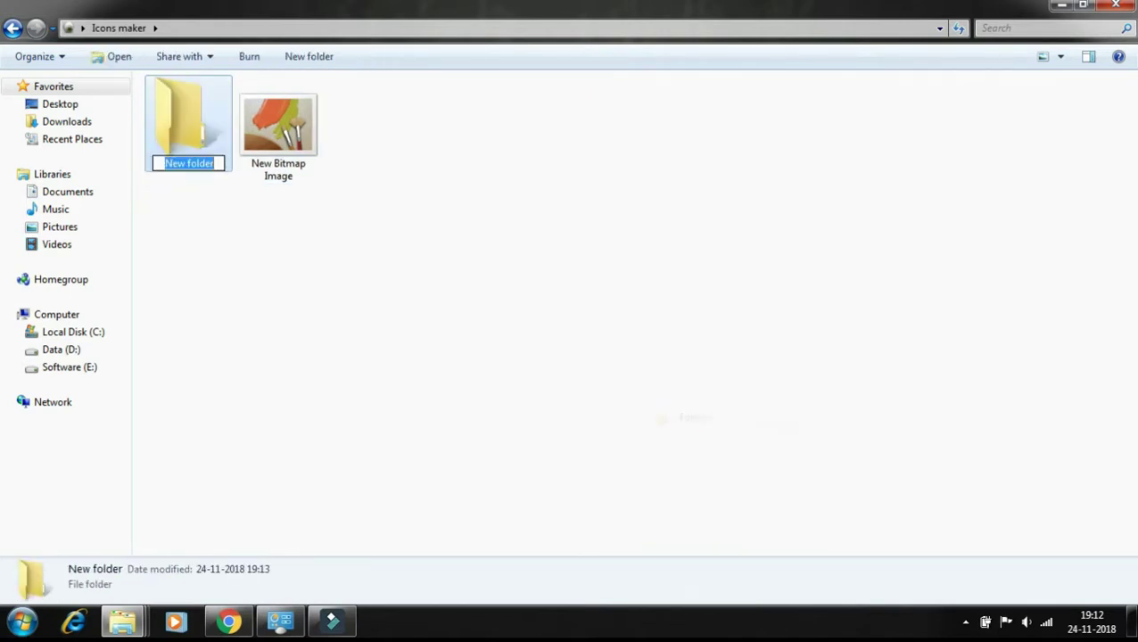
{"action": "type", "text": "new"}
{"action": "key", "text": "Return"}
- Check the contents of the "new" folder and of the Iron Man folder
{"action": "left_click", "coordinate": [428, 267]}
{"action": "double_click", "coordinate": [188, 124]}
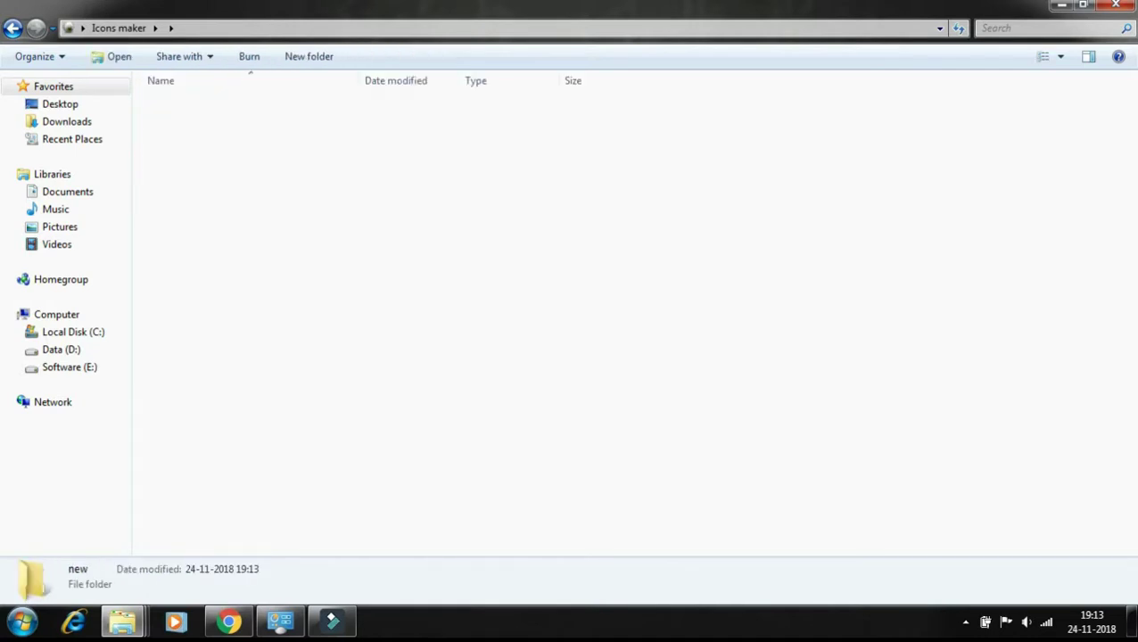
{"action": "left_click", "coordinate": [12, 28]}
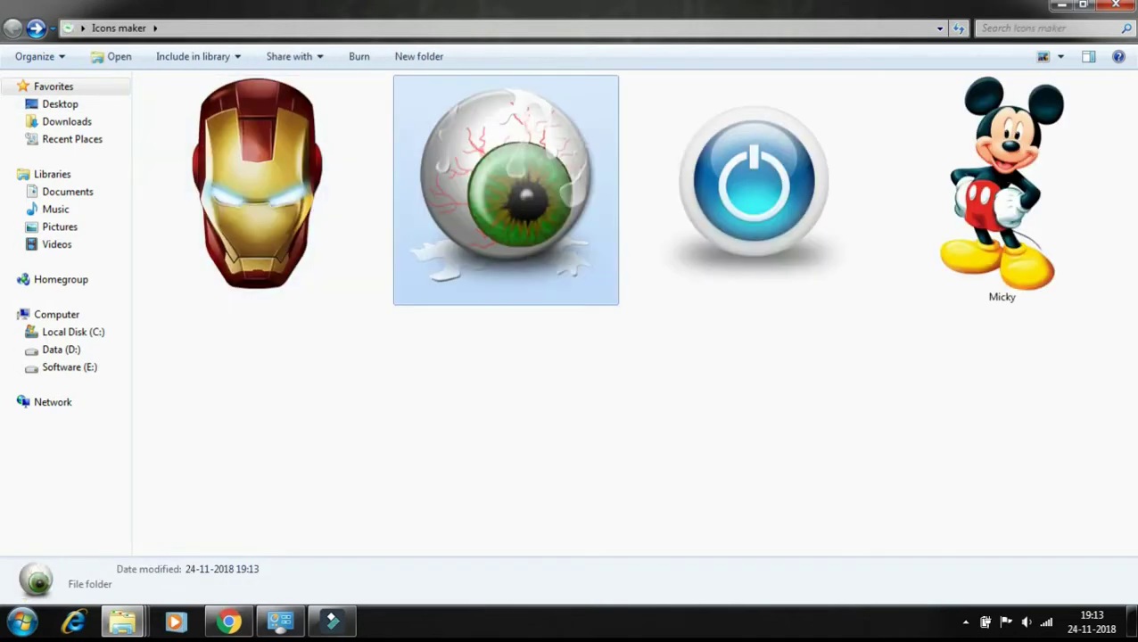
{"action": "right_click", "coordinate": [555, 162]}
{"action": "left_click", "coordinate": [615, 254]}
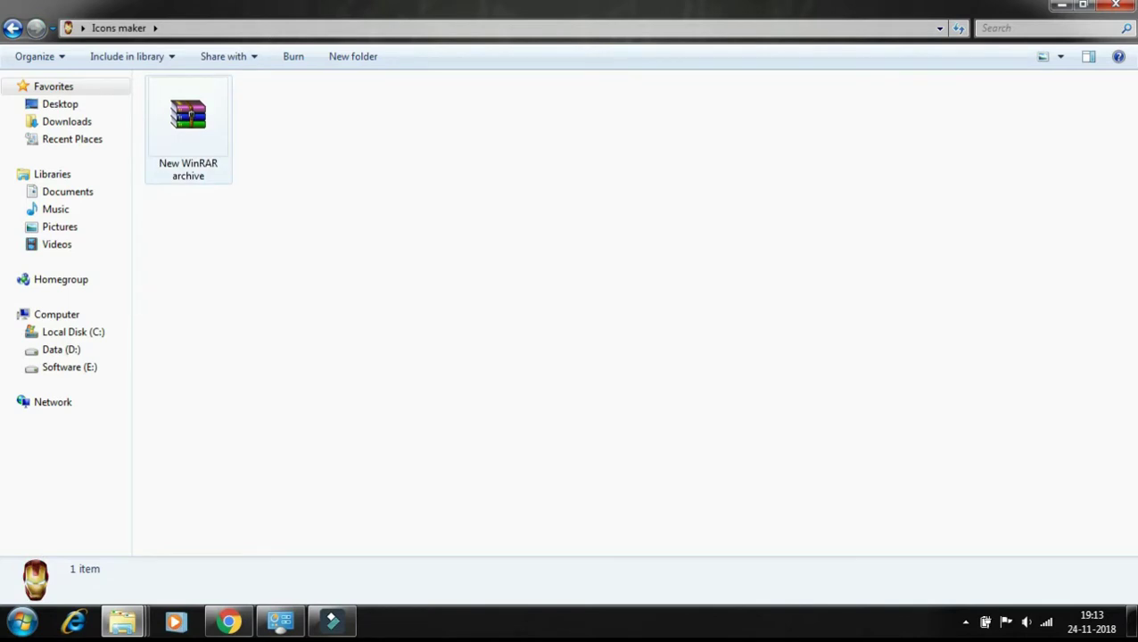
{"action": "left_click", "coordinate": [188, 121]}
{"action": "right_click", "coordinate": [318, 167]}
{"action": "left_click", "coordinate": [360, 252]}
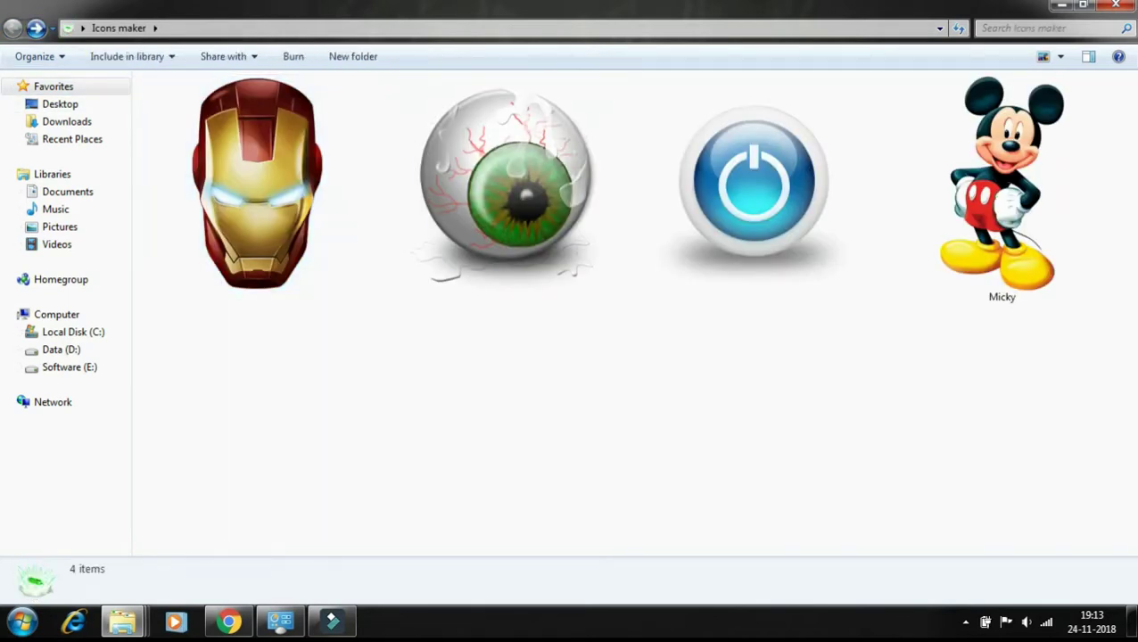
- Open the notepad text document in the power-button folder to view it, and close it
{"action": "left_click", "coordinate": [506, 183]}
{"action": "left_click", "coordinate": [754, 183]}
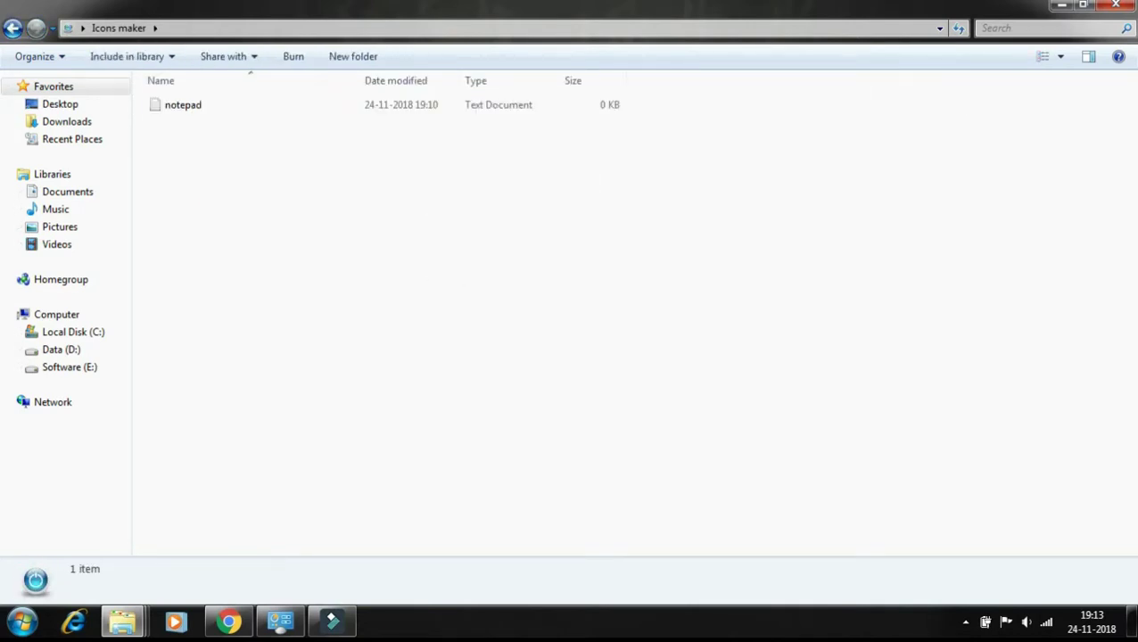
{"action": "double_click", "coordinate": [183, 105]}
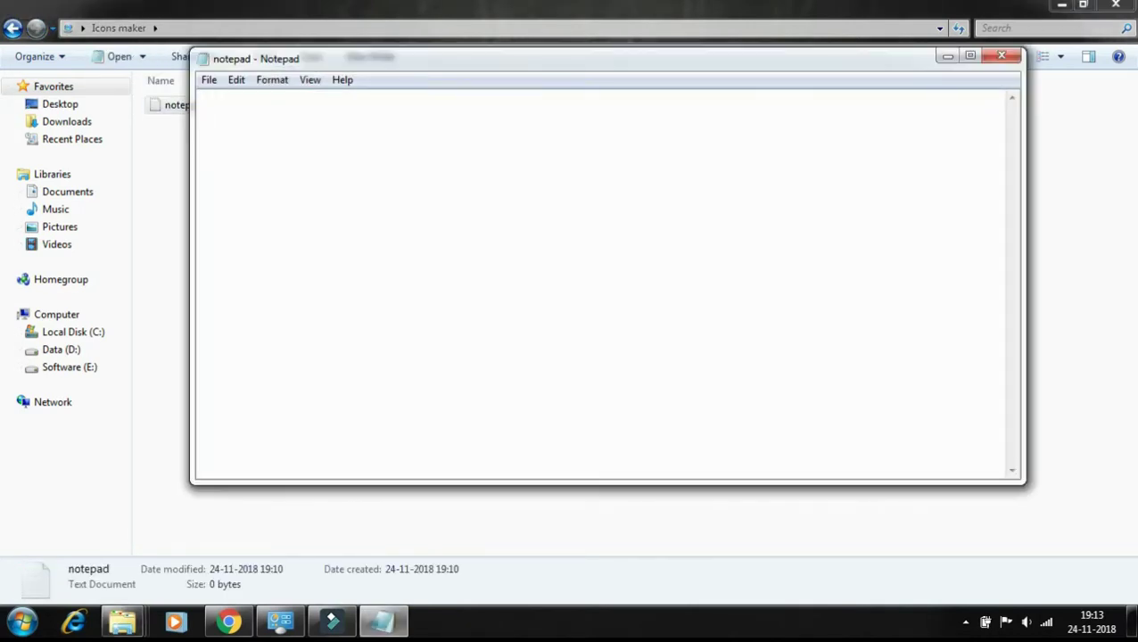
{"action": "left_click", "coordinate": [1001, 56]}
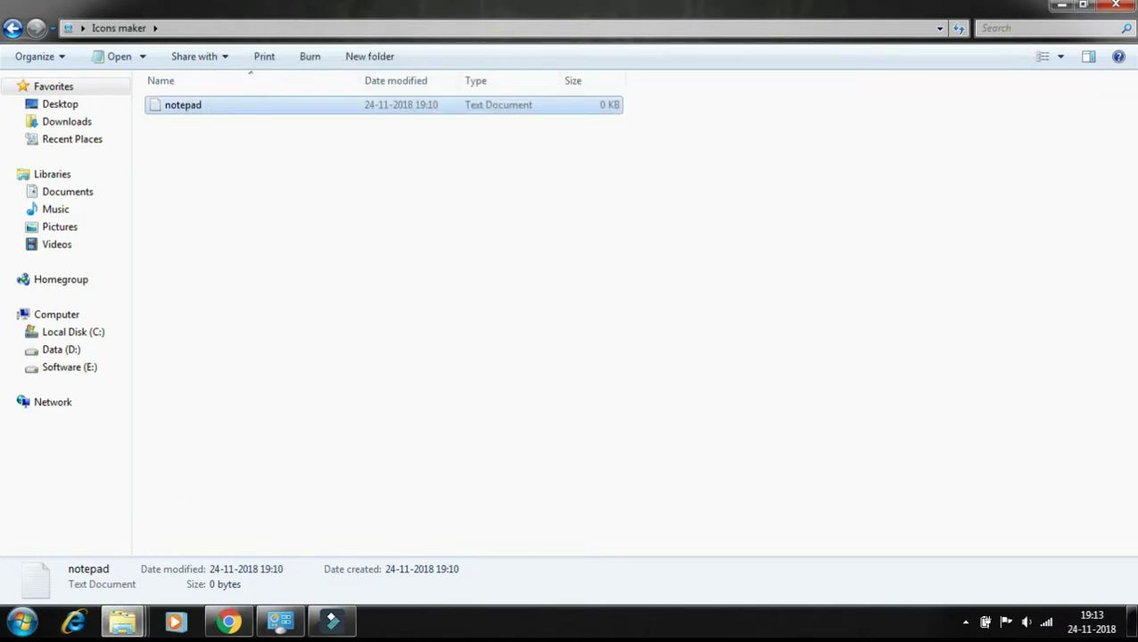
- Reopen the notepad document and enter the line "How to make a folder with a icon."
{"action": "double_click", "coordinate": [183, 105]}
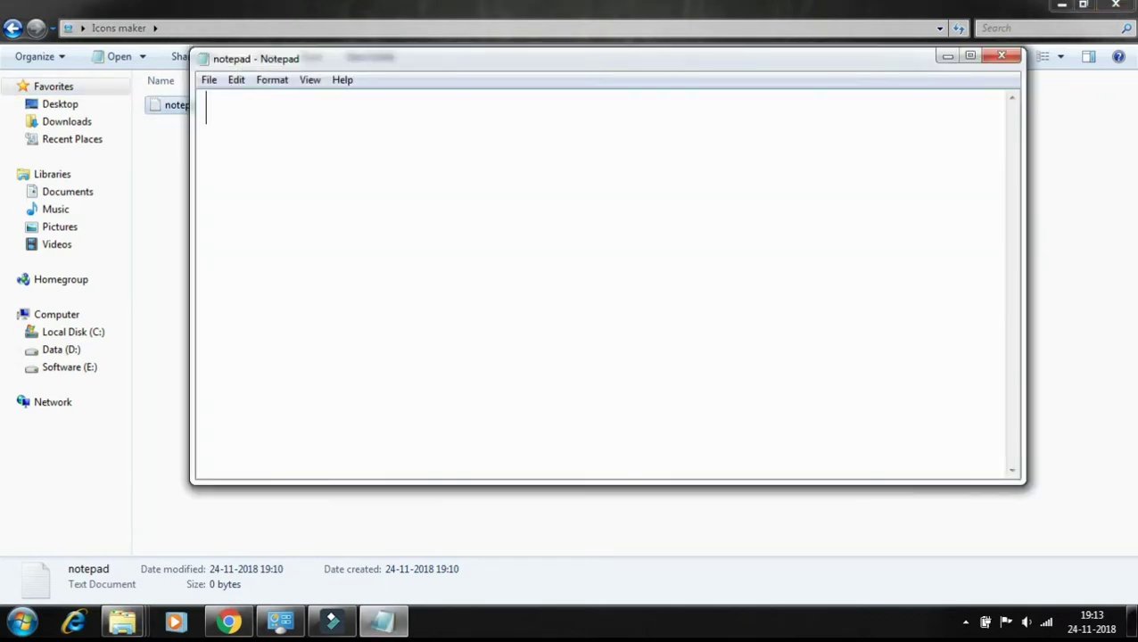
{"action": "type", "text": "How to make a"}
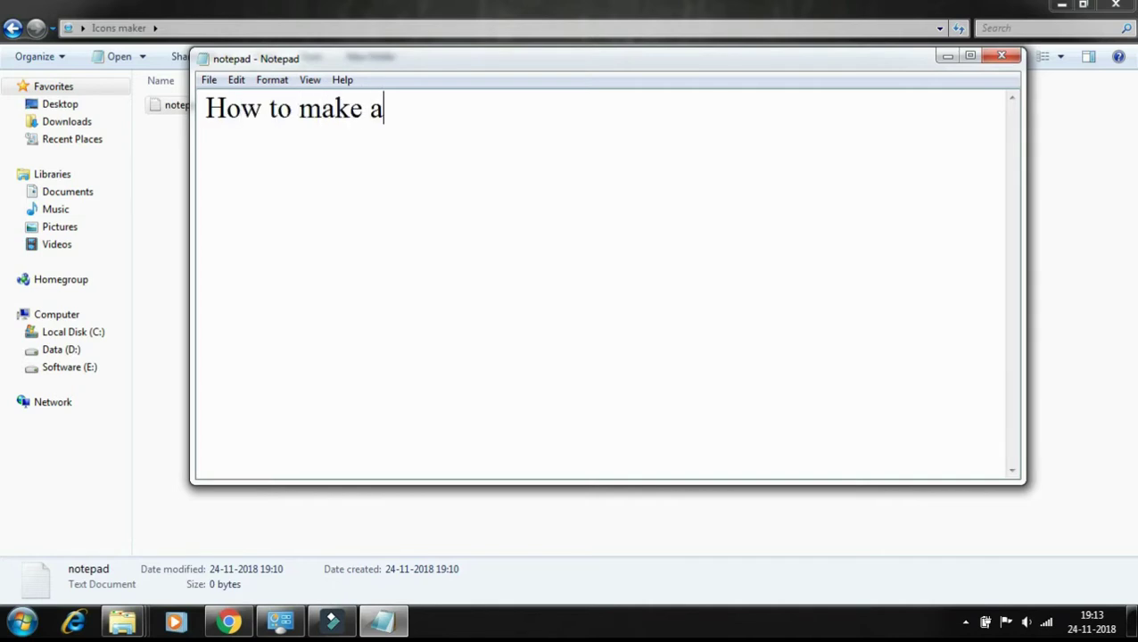
{"action": "type", "text": " folder w"}
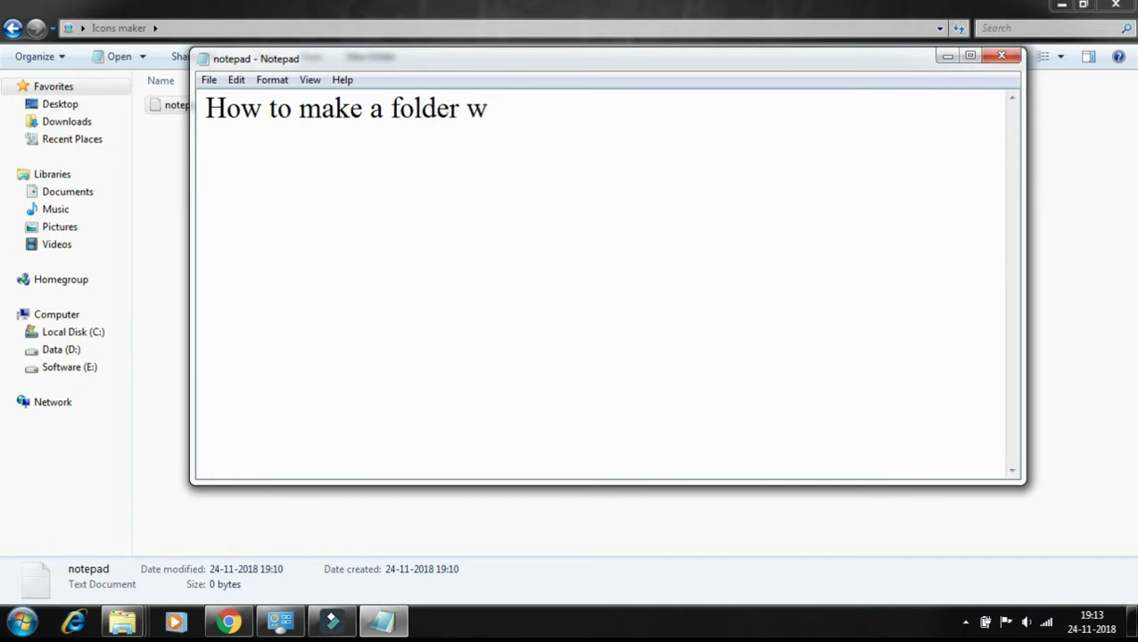
{"action": "type", "text": "ith a icon."}
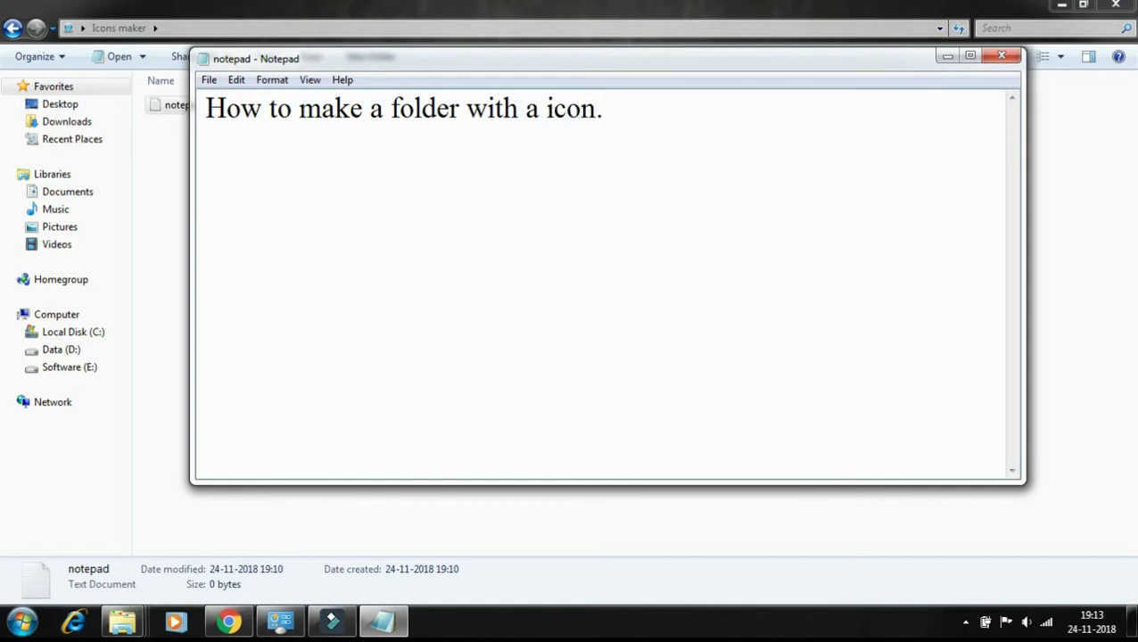
- Select the whole line of text and close the document without saving
{"action": "key", "text": "shift+Left"}
{"action": "key", "text": "shift+Left"}
{"action": "key", "text": "shift+Left"}
{"action": "key", "text": "shift+Left"}
{"action": "key", "text": "shift+Left"}
{"action": "key", "text": "shift+Left"}
{"action": "key", "text": "shift+Left"}
{"action": "key", "text": "shift+Left"}
{"action": "key", "text": "shift+Left"}
{"action": "key", "text": "shift+Left"}
{"action": "key", "text": "shift+Left"}
{"action": "key", "text": "shift+Left"}
{"action": "key", "text": "shift+Left"}
{"action": "key", "text": "shift+Left"}
{"action": "key", "text": "shift+Left"}
{"action": "key", "text": "shift+Left"}
{"action": "key", "text": "shift+Left"}
{"action": "key", "text": "shift+Left"}
{"action": "key", "text": "shift+Left"}
{"action": "key", "text": "shift+Left"}
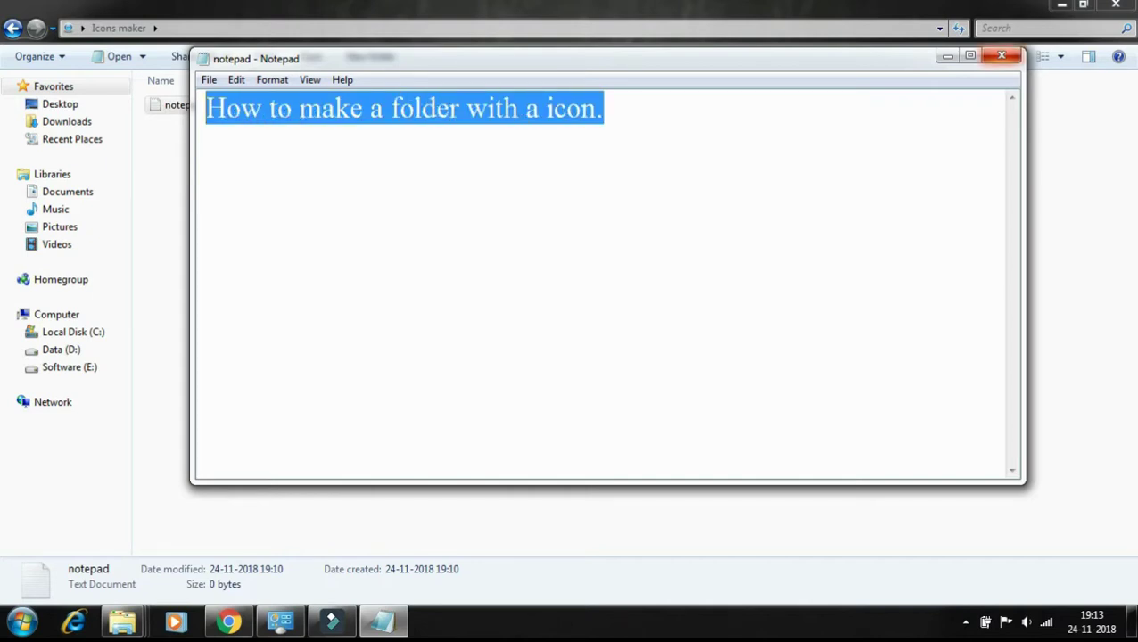
{"action": "left_click", "coordinate": [1000, 56]}
{"action": "left_click", "coordinate": [670, 328]}
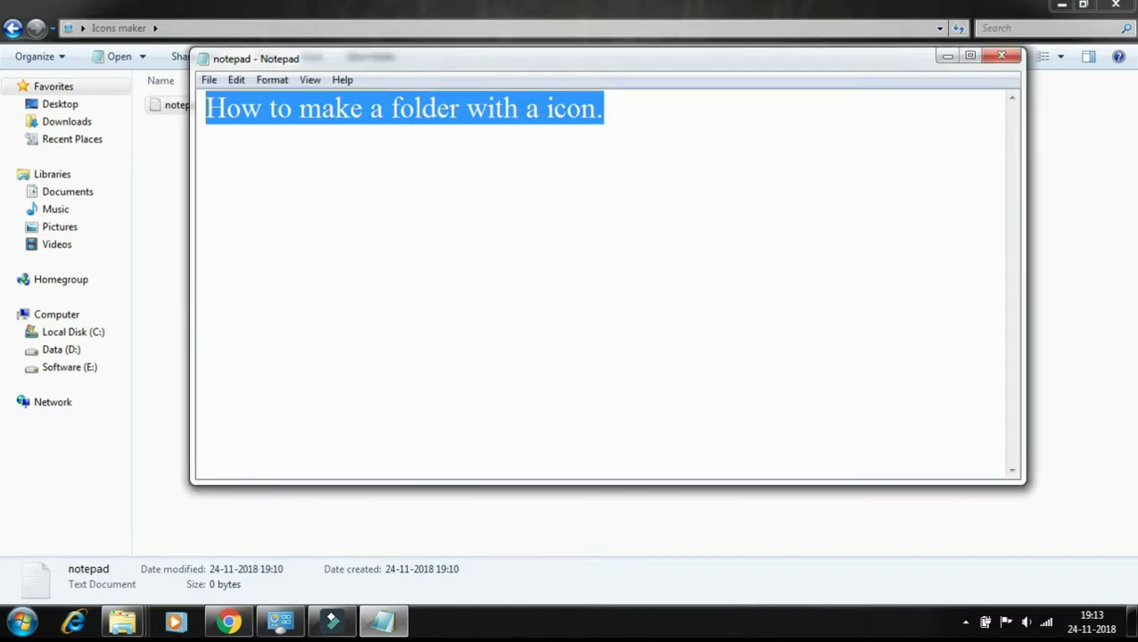
{"action": "key", "text": "alt+F4"}
{"action": "key", "text": "n"}
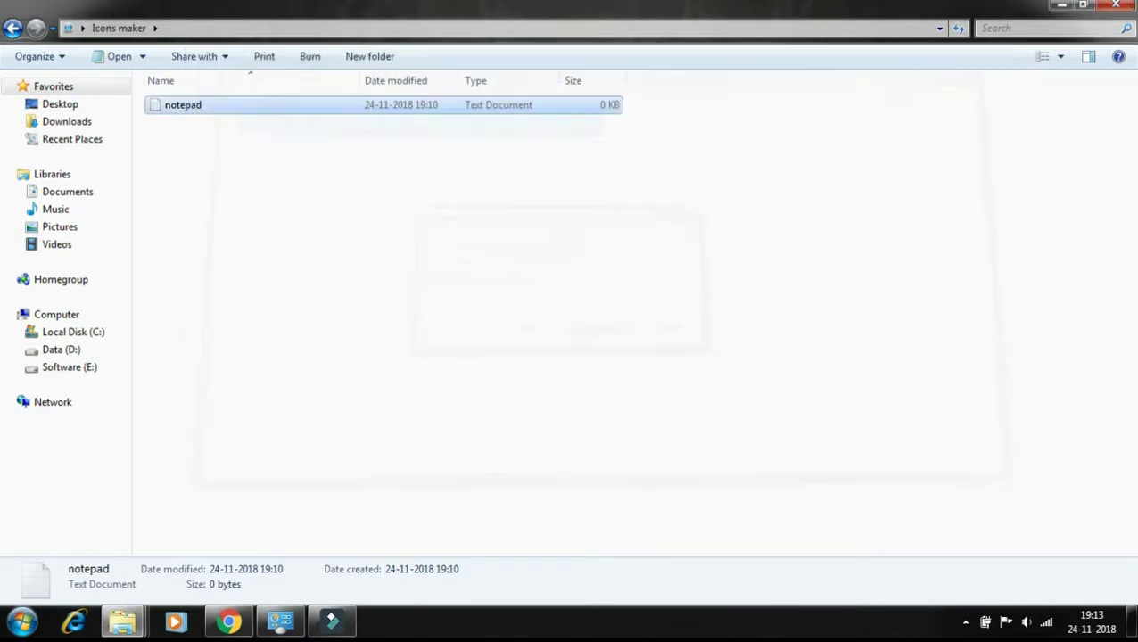
- Return to the Icons maker folder and open the Micky folder
{"action": "right_click", "coordinate": [537, 447]}
{"action": "left_click", "coordinate": [649, 272]}
{"action": "right_click", "coordinate": [480, 424]}
{"action": "left_click", "coordinate": [552, 251]}
{"action": "double_click", "coordinate": [1000, 196]}
{"action": "left_click", "coordinate": [13, 28]}
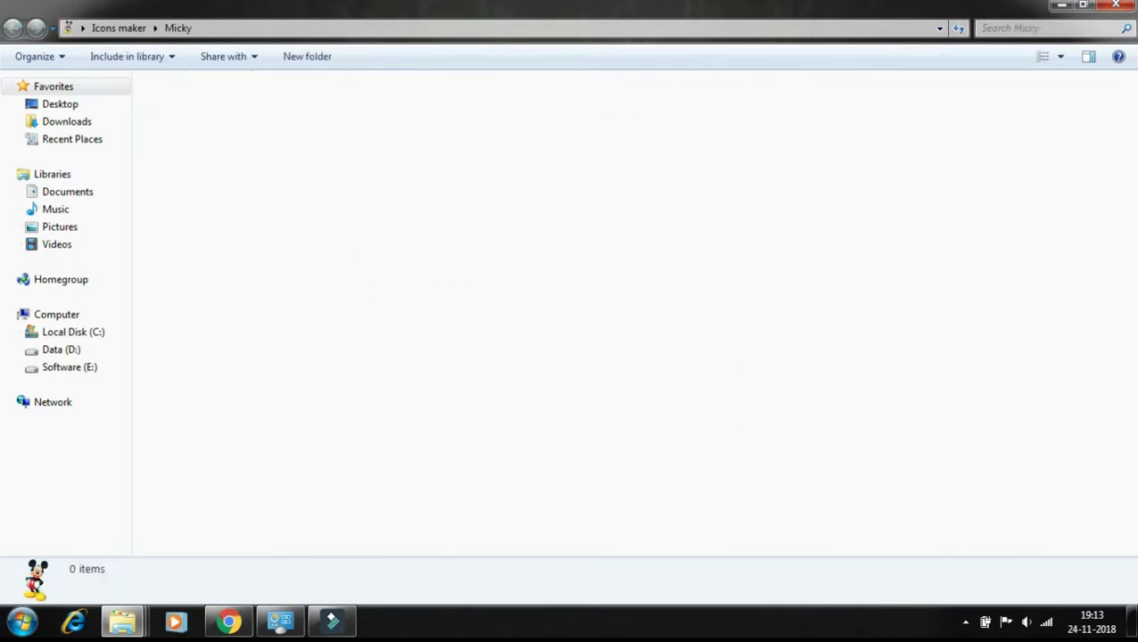
{"action": "double_click", "coordinate": [1001, 196]}
- Create a new folder inside the Micky folder, open it, and return to the Icons maker folder
{"action": "right_click", "coordinate": [484, 229]}
{"action": "mouse_move", "coordinate": [535, 452]}
{"action": "left_click", "coordinate": [780, 452]}
{"action": "left_click", "coordinate": [553, 268]}
{"action": "double_click", "coordinate": [245, 105]}
{"action": "key", "text": "BackSpace"}
{"action": "key", "text": "BackSpace"}
{"action": "right_click", "coordinate": [666, 247]}
{"action": "left_click", "coordinate": [711, 334]}
{"action": "right_click", "coordinate": [559, 143]}
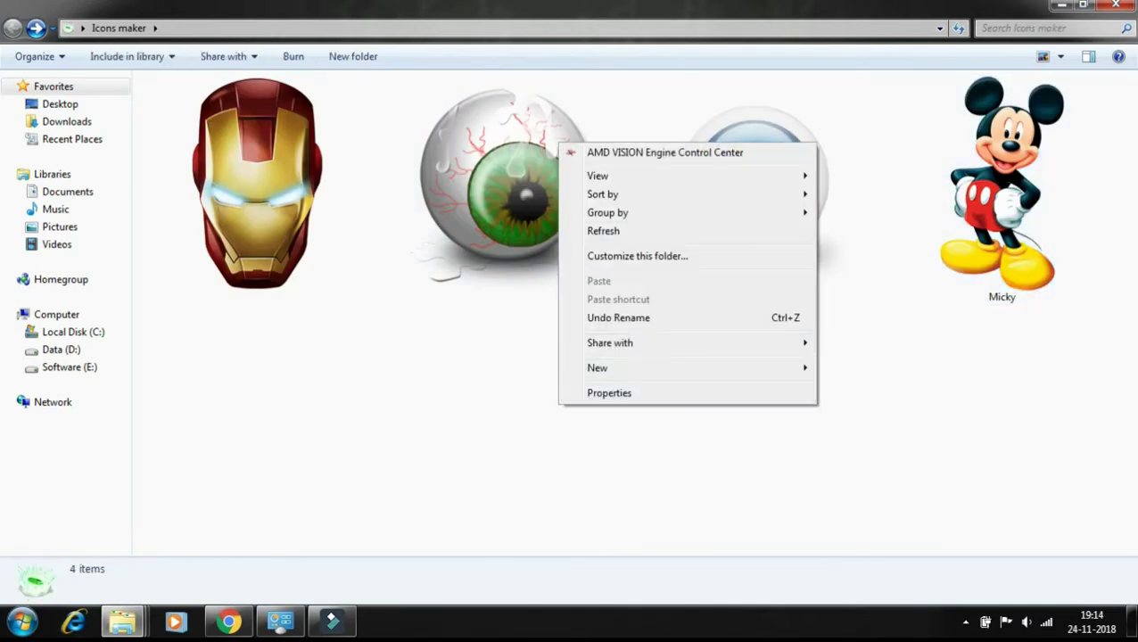
{"action": "left_click", "coordinate": [603, 230]}
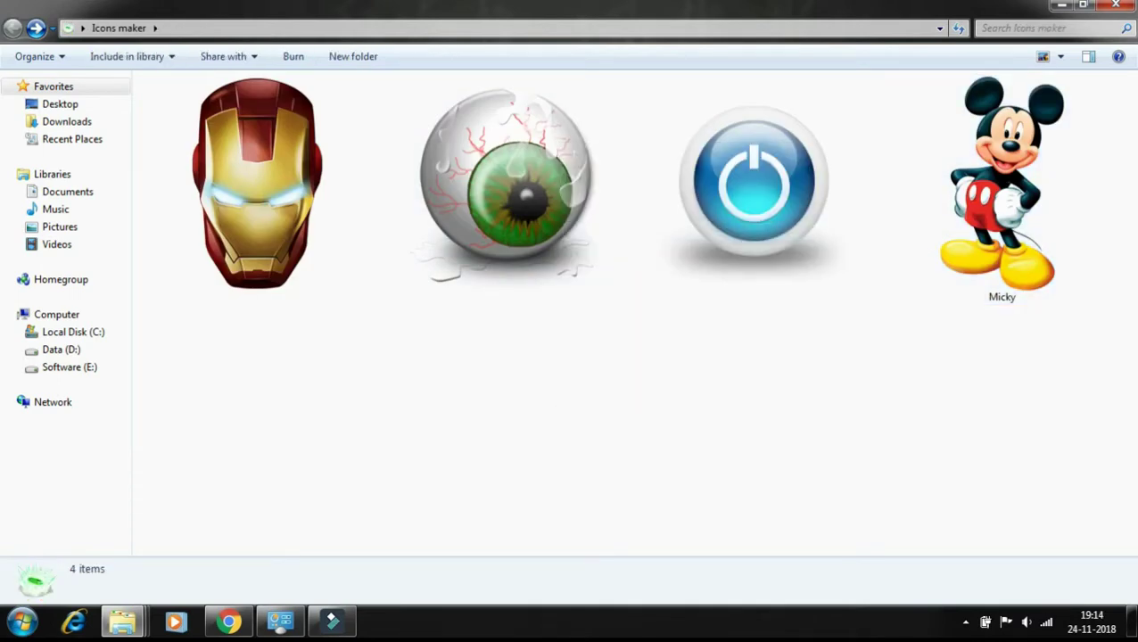
{"action": "right_click", "coordinate": [470, 387]}
{"action": "left_click", "coordinate": [515, 211]}
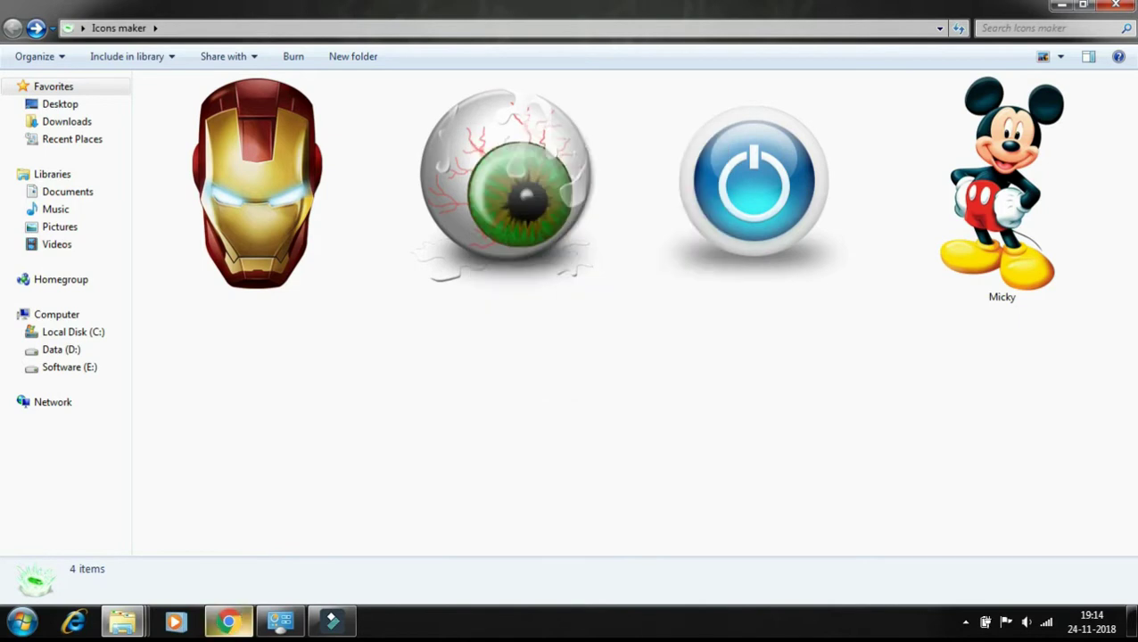
- Switch to Chrome, search Google for "icon archive" and open the IconArchive website
{"action": "left_click", "coordinate": [229, 622]}
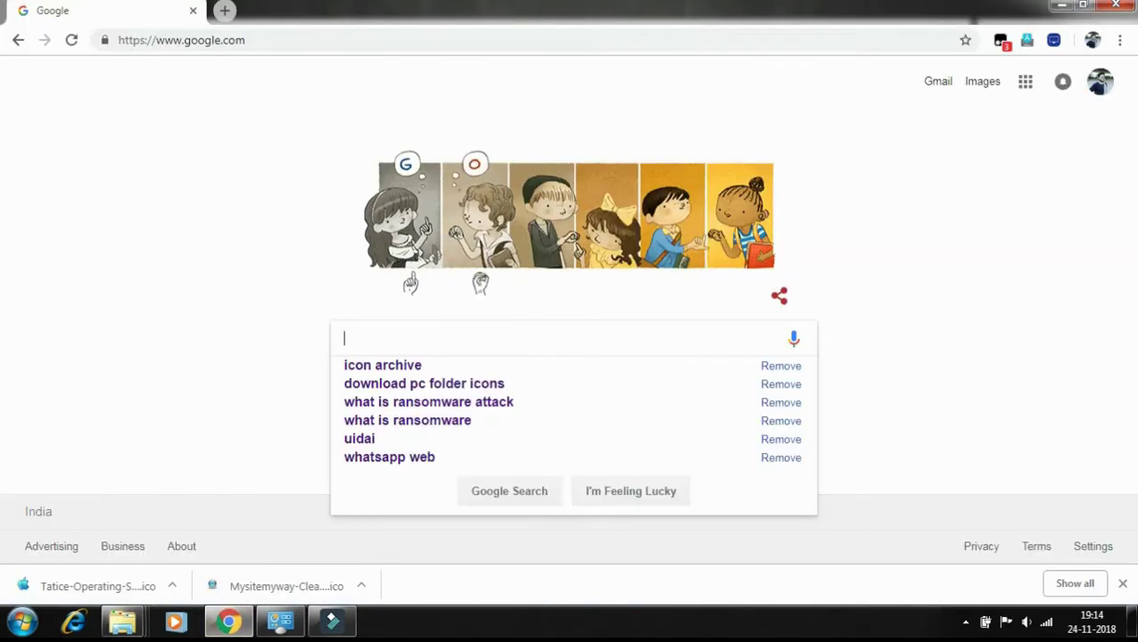
{"action": "type", "text": "icon "}
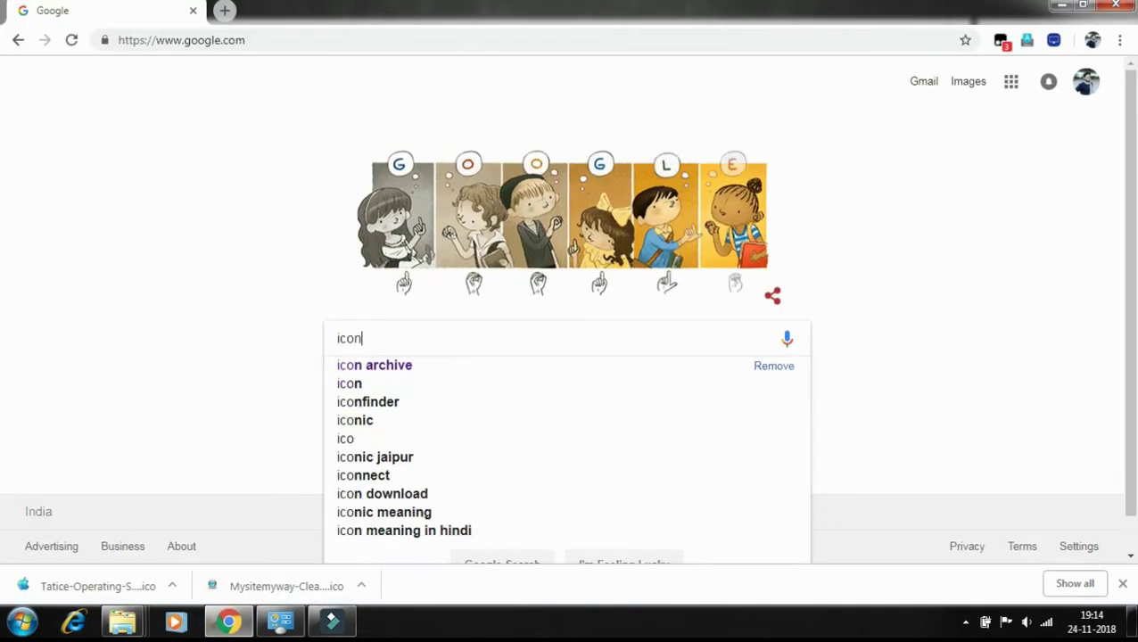
{"action": "type", "text": "archi"}
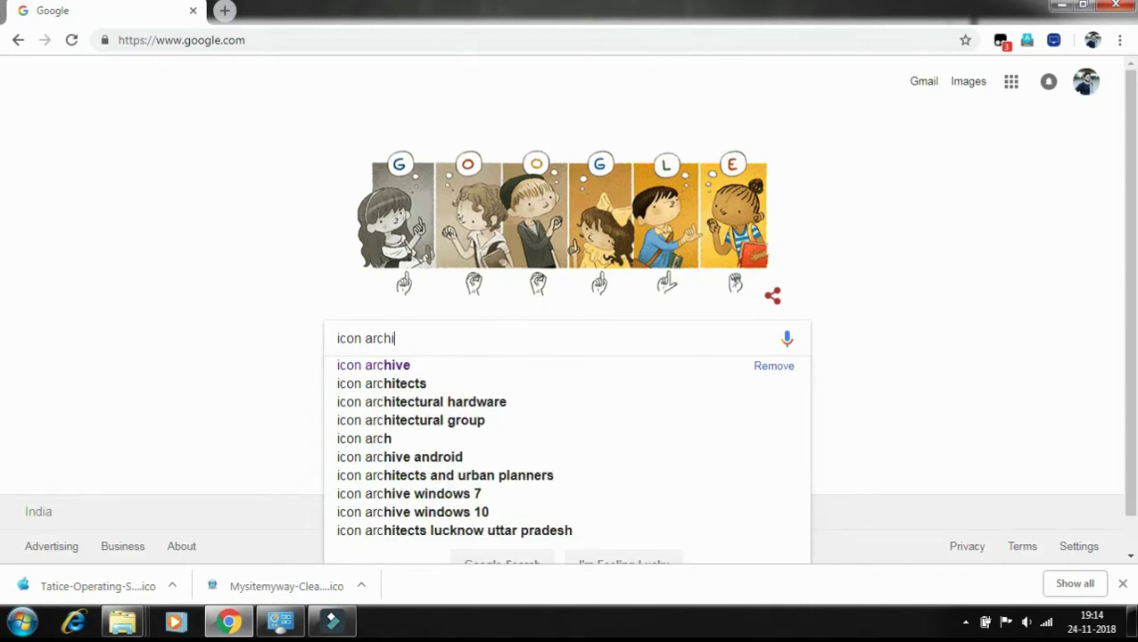
{"action": "left_click", "coordinate": [375, 366]}
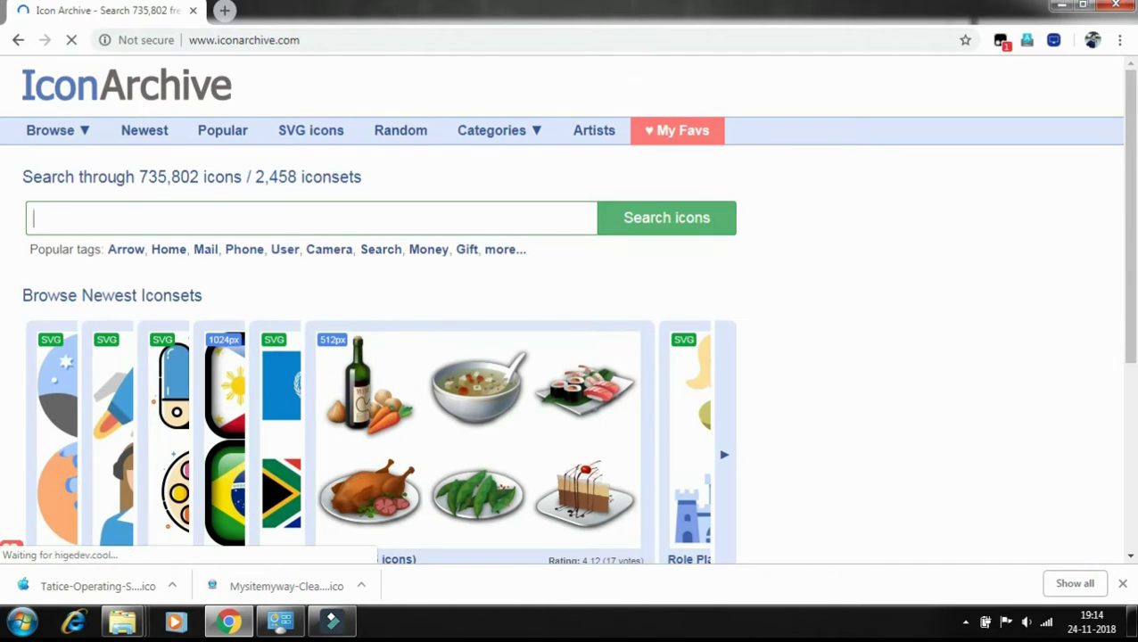
- Search IconArchive for "apple" and browse the icon results
{"action": "type", "text": "a"}
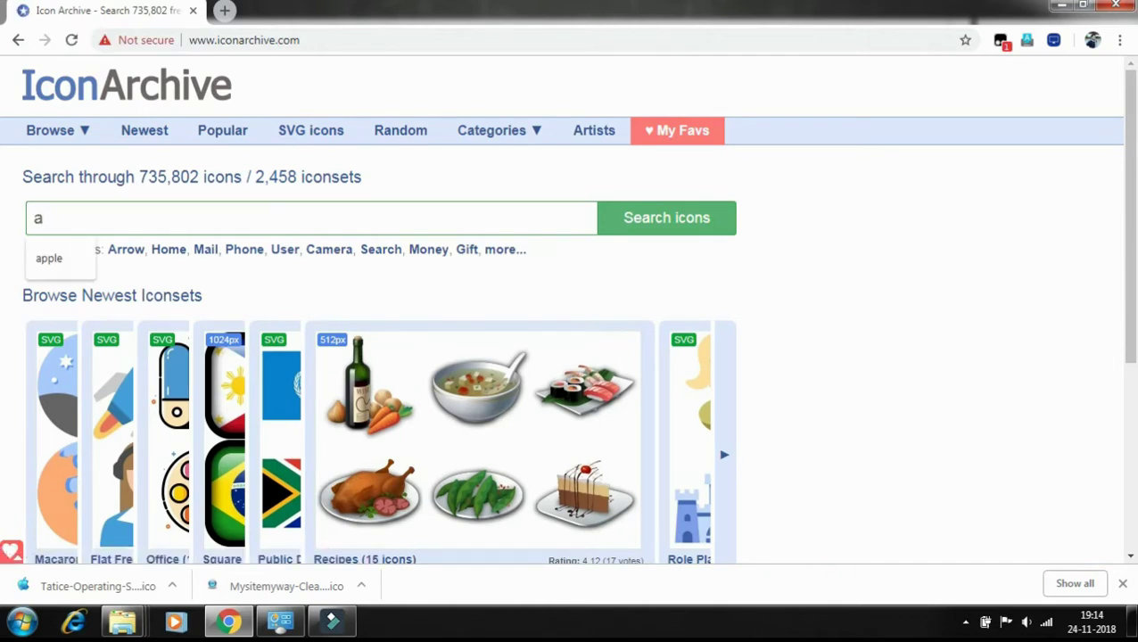
{"action": "type", "text": "pp"}
{"action": "key", "text": "Down"}
{"action": "key", "text": "Return"}
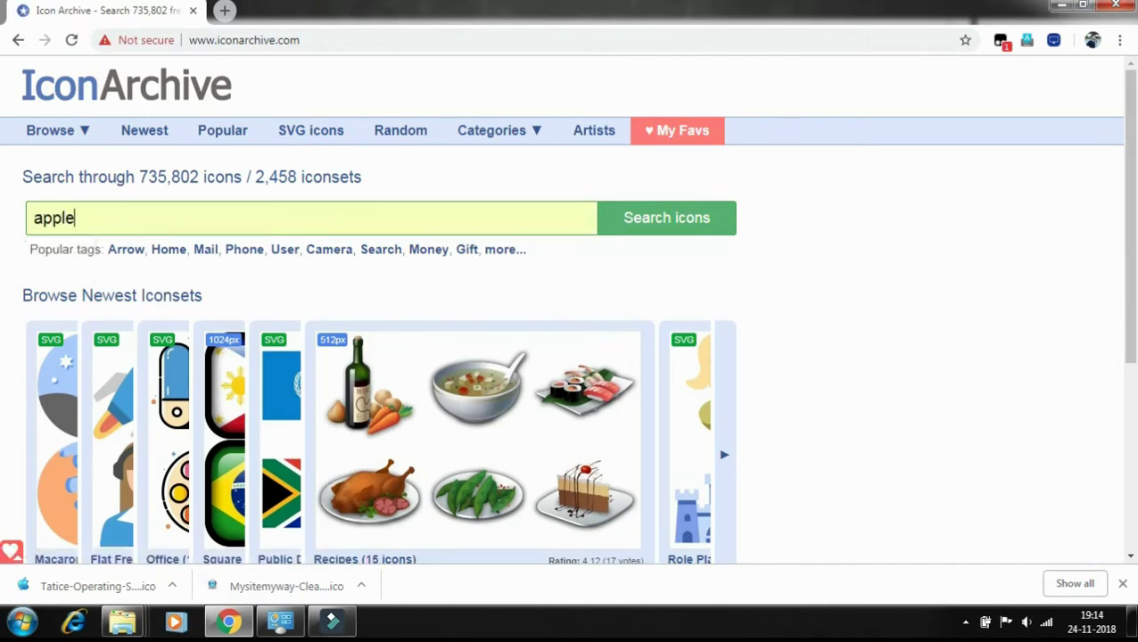
{"action": "key", "text": "Return"}
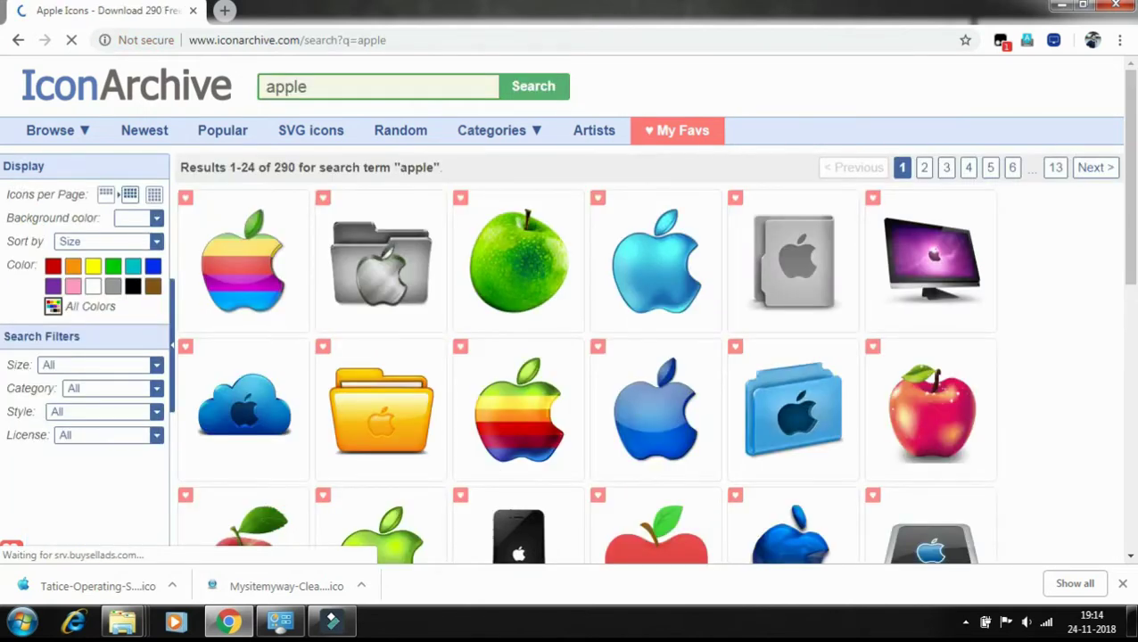
{"action": "scroll", "coordinate": [567, 309], "scroll_direction": "down", "scroll_amount": 2}
{"action": "scroll", "coordinate": [567, 309], "scroll_direction": "down", "scroll_amount": 4}
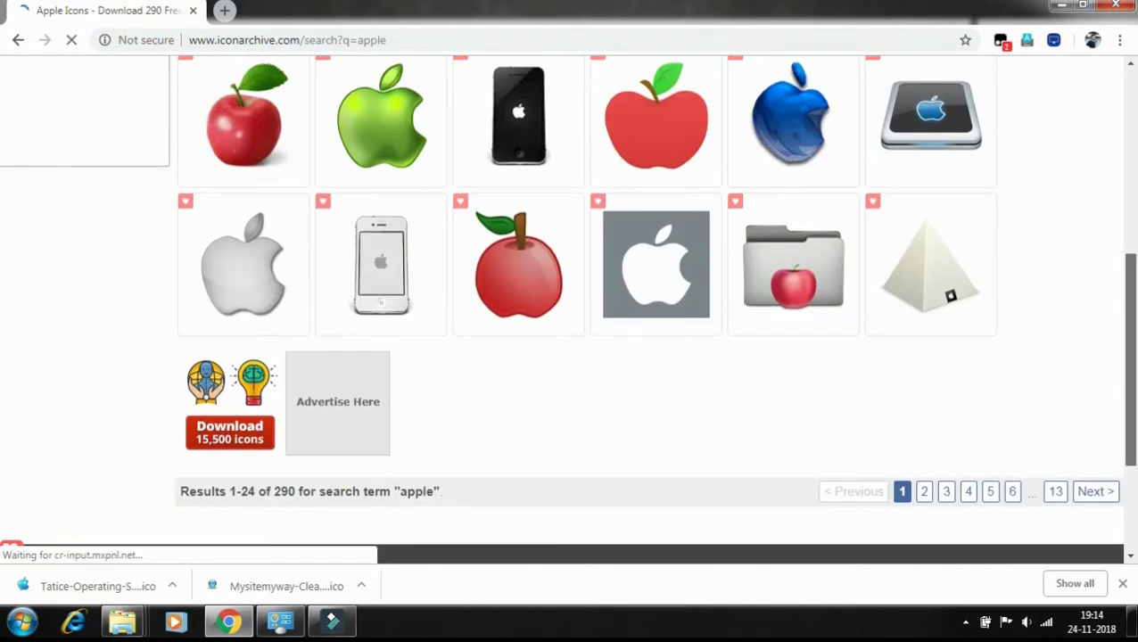
- Open the Apple Rainbow icon from the IconArchive results and download it in ICO format
{"action": "scroll", "coordinate": [567, 308], "scroll_direction": "up", "scroll_amount": 5}
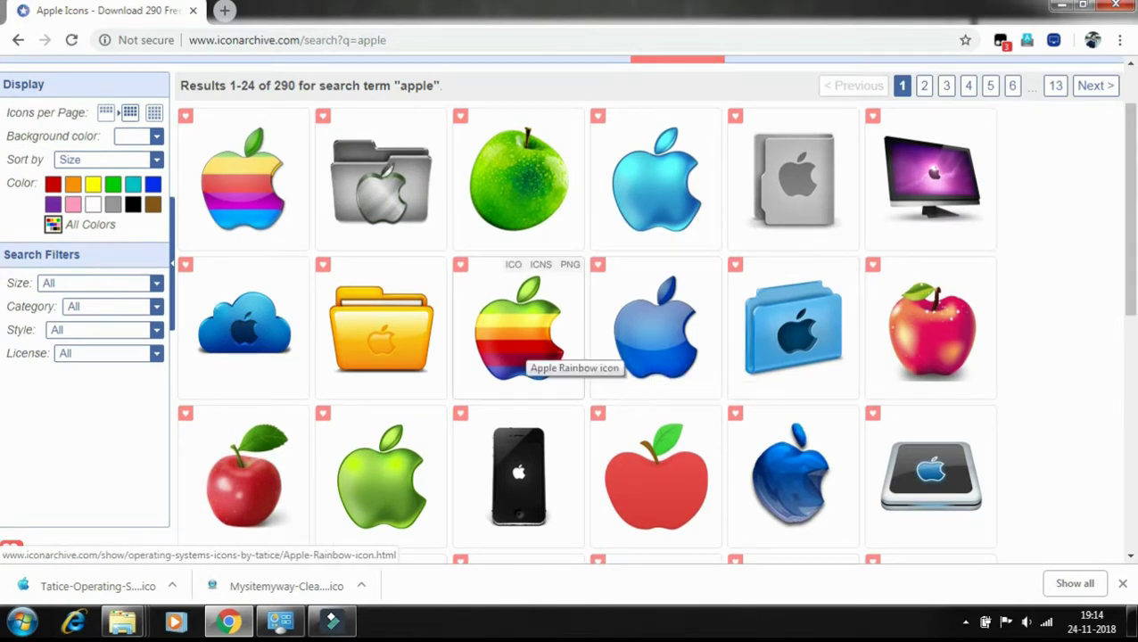
{"action": "left_click", "coordinate": [519, 343]}
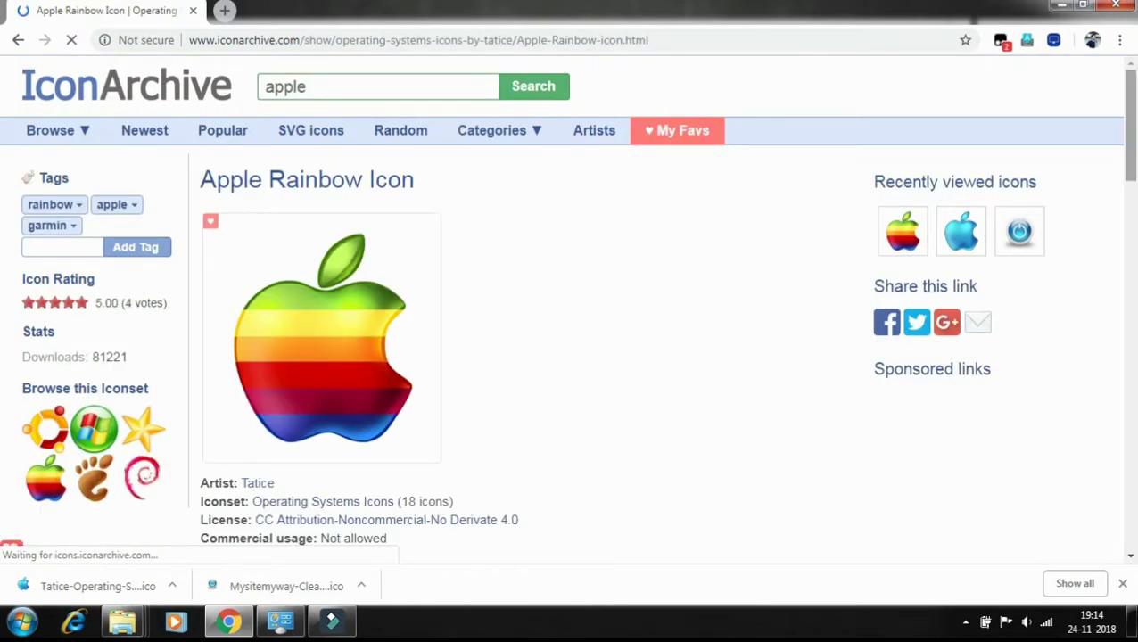
{"action": "scroll", "coordinate": [571, 303], "scroll_direction": "down", "scroll_amount": 2}
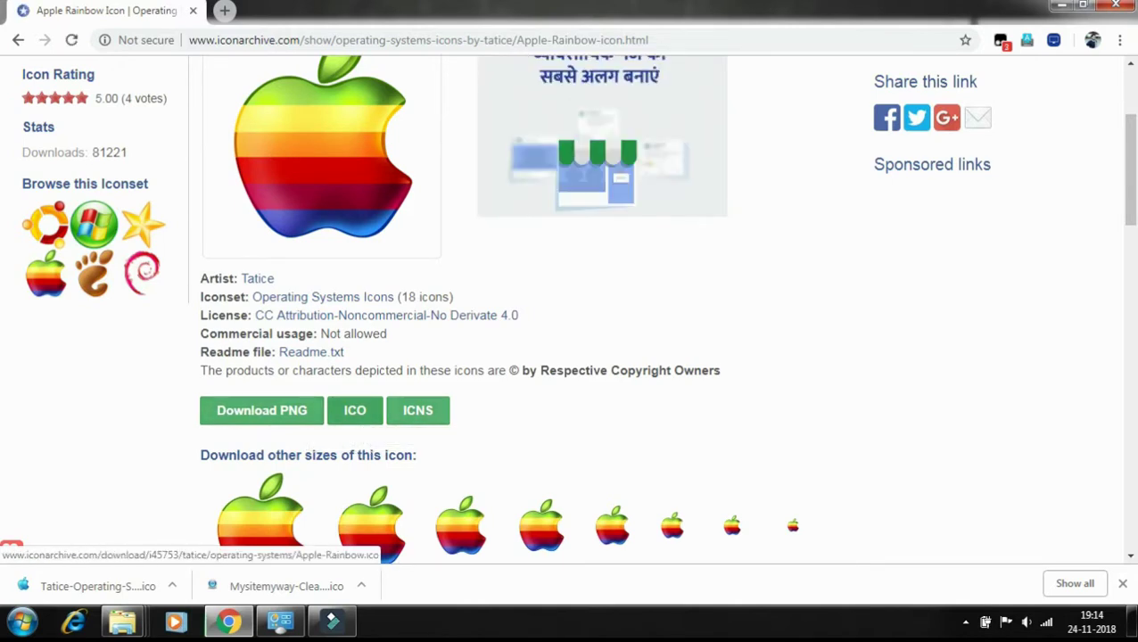
{"action": "left_click", "coordinate": [354, 410]}
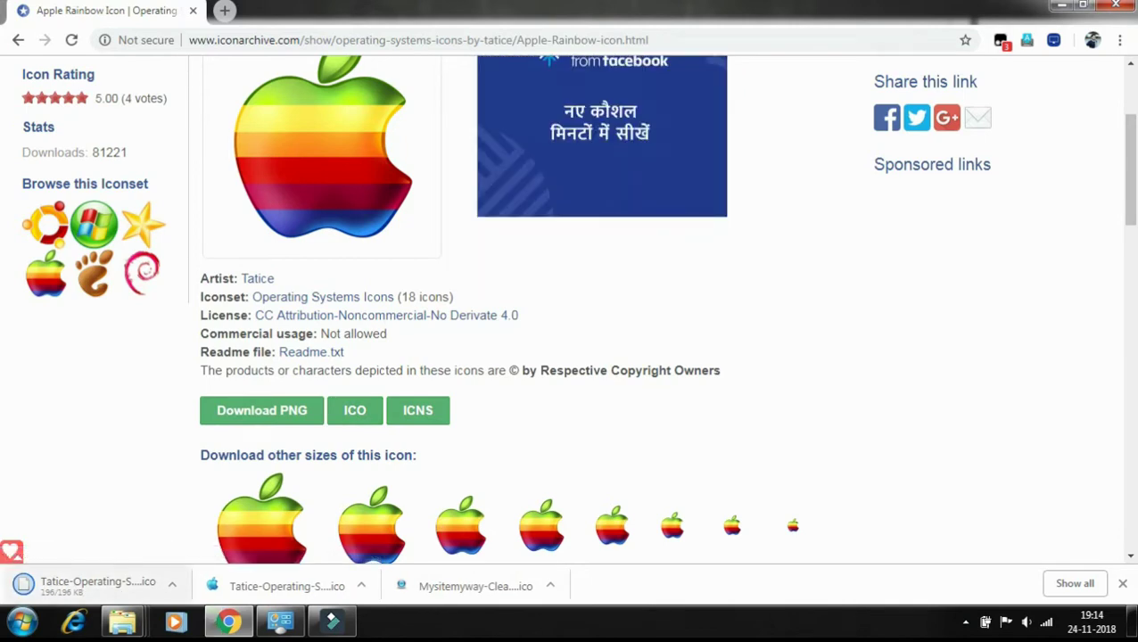
- Show the downloaded Apple Rainbow icon in the Downloads folder, and minimize that window to return to the Icons maker folder
{"action": "left_click", "coordinate": [172, 584]}
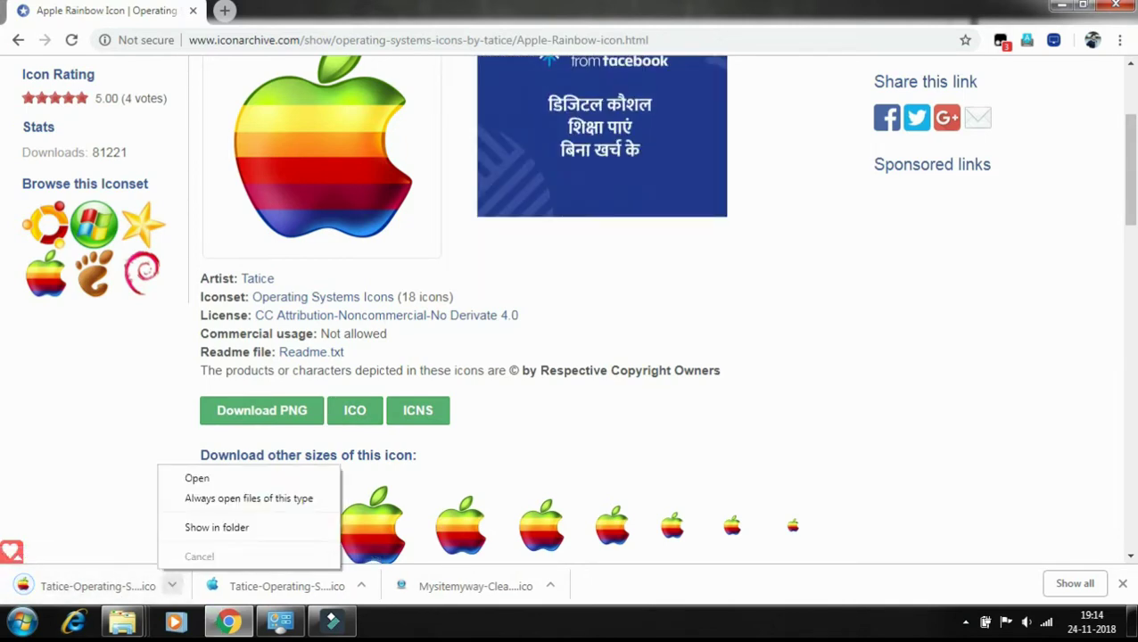
{"action": "left_click", "coordinate": [217, 527]}
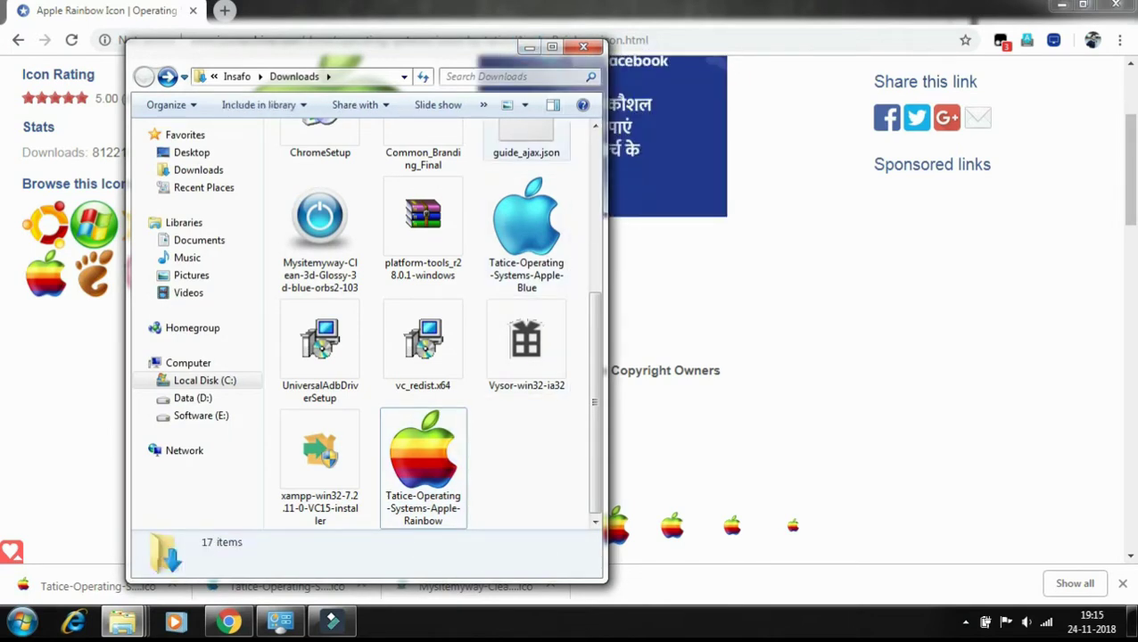
{"action": "left_click", "coordinate": [529, 46]}
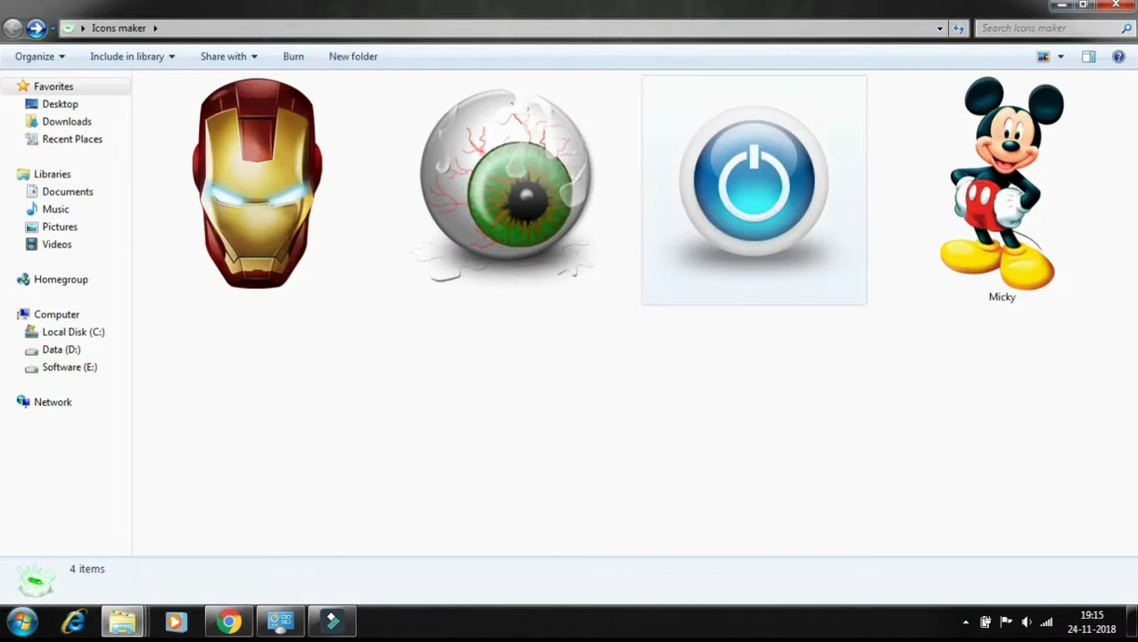
- Create a new folder in the Icons maker folder, keeping its default name, and refresh the view
{"action": "right_click", "coordinate": [470, 176]}
{"action": "mouse_move", "coordinate": [606, 403]}
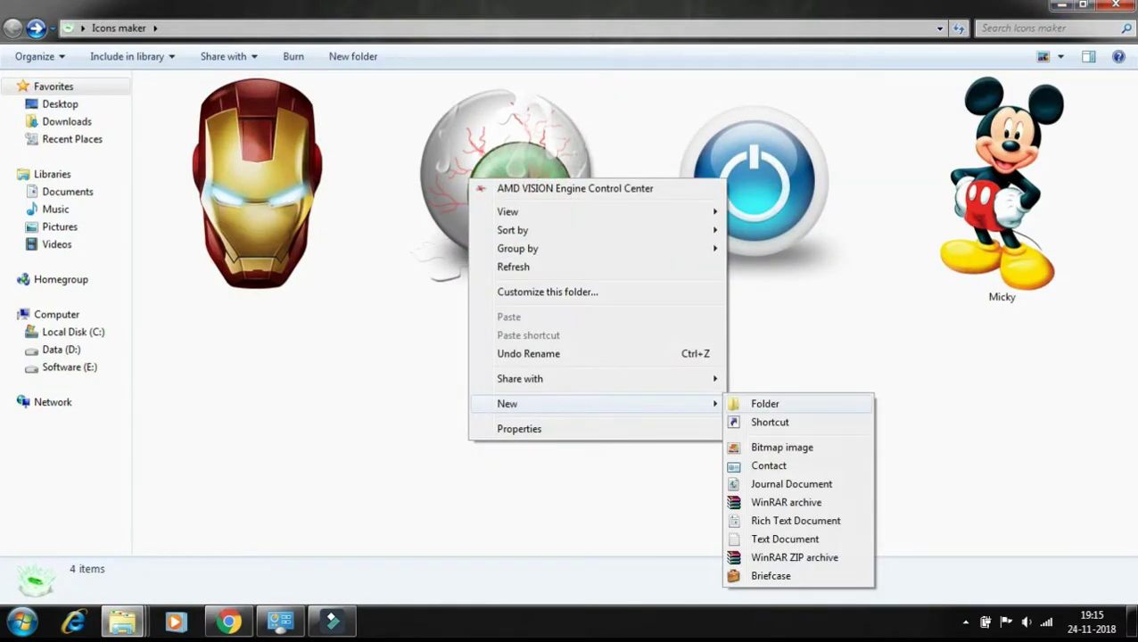
{"action": "left_click", "coordinate": [764, 403]}
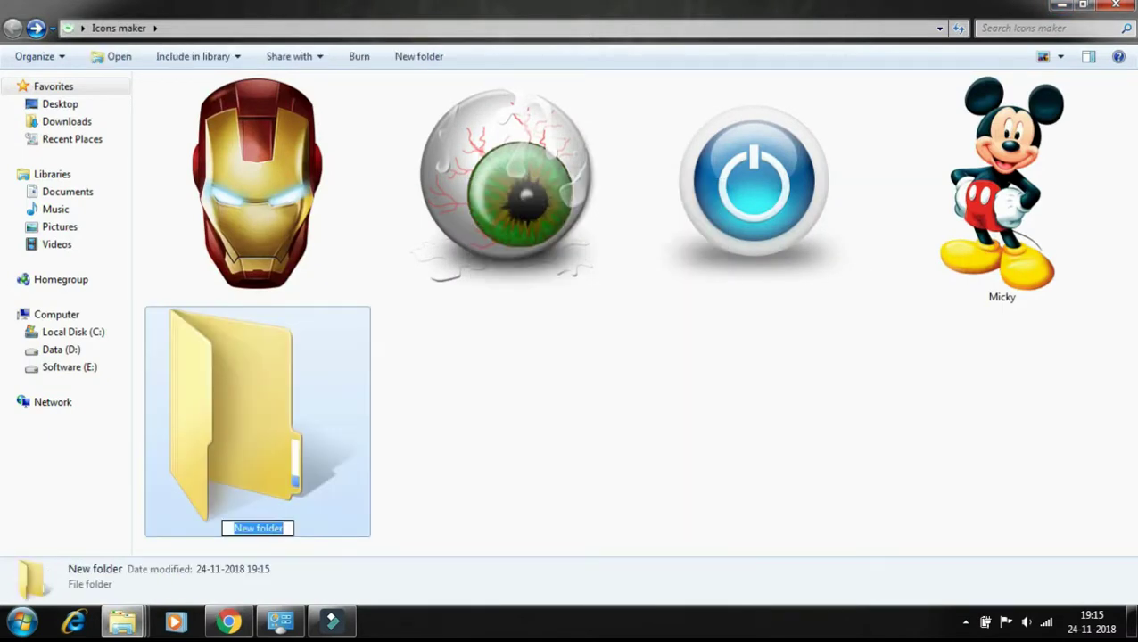
{"action": "left_click", "coordinate": [566, 452]}
{"action": "right_click", "coordinate": [566, 452]}
{"action": "left_click", "coordinate": [613, 276]}
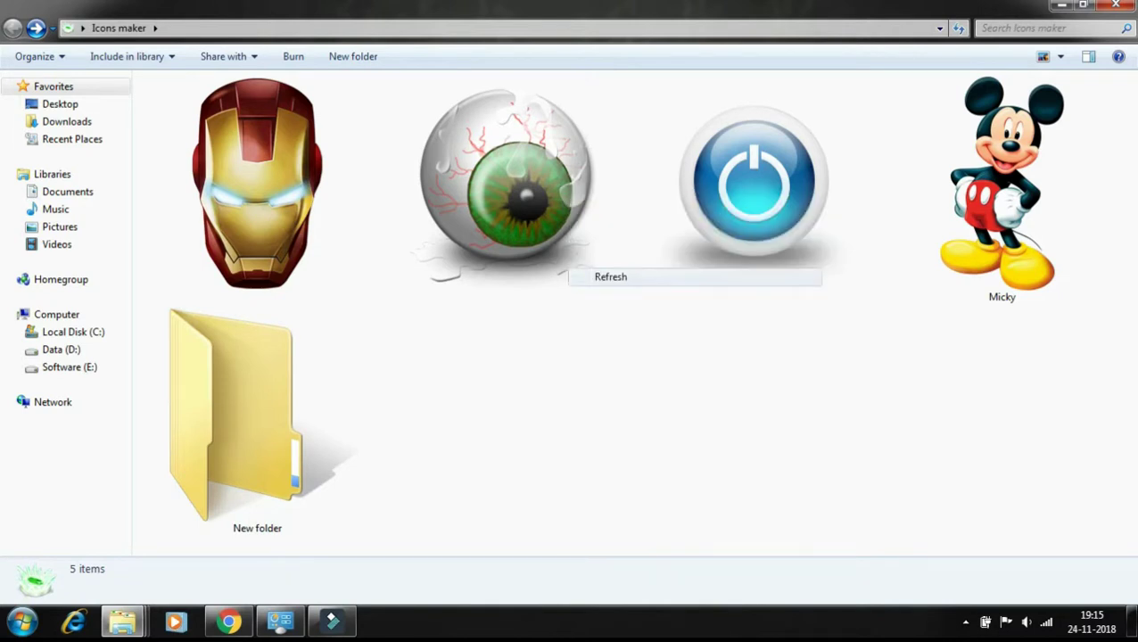
- Open the icon chooser for the new folder from the customization settings in its properties
{"action": "left_click", "coordinate": [268, 417]}
{"action": "right_click", "coordinate": [247, 404]}
{"action": "left_click", "coordinate": [298, 390]}
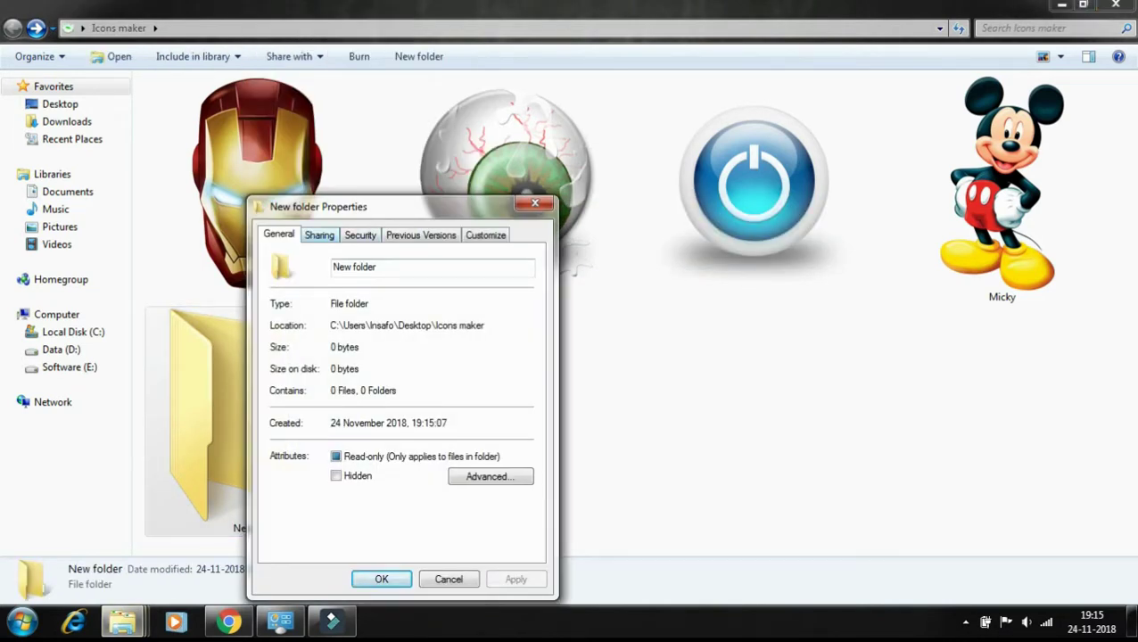
{"action": "left_click", "coordinate": [485, 235]}
{"action": "left_click", "coordinate": [318, 485]}
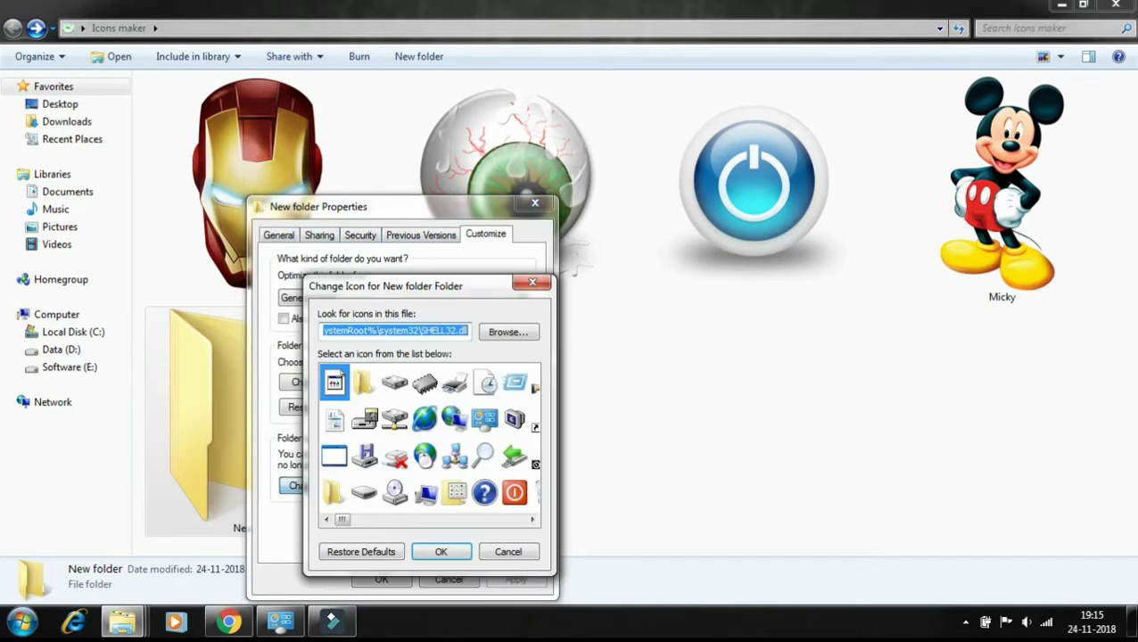
- Set Tatice-Operating-Systems-Apple-Rainbow from Downloads as the new folder's icon, apply the change, and refresh the Icons maker view
{"action": "left_click", "coordinate": [508, 332]}
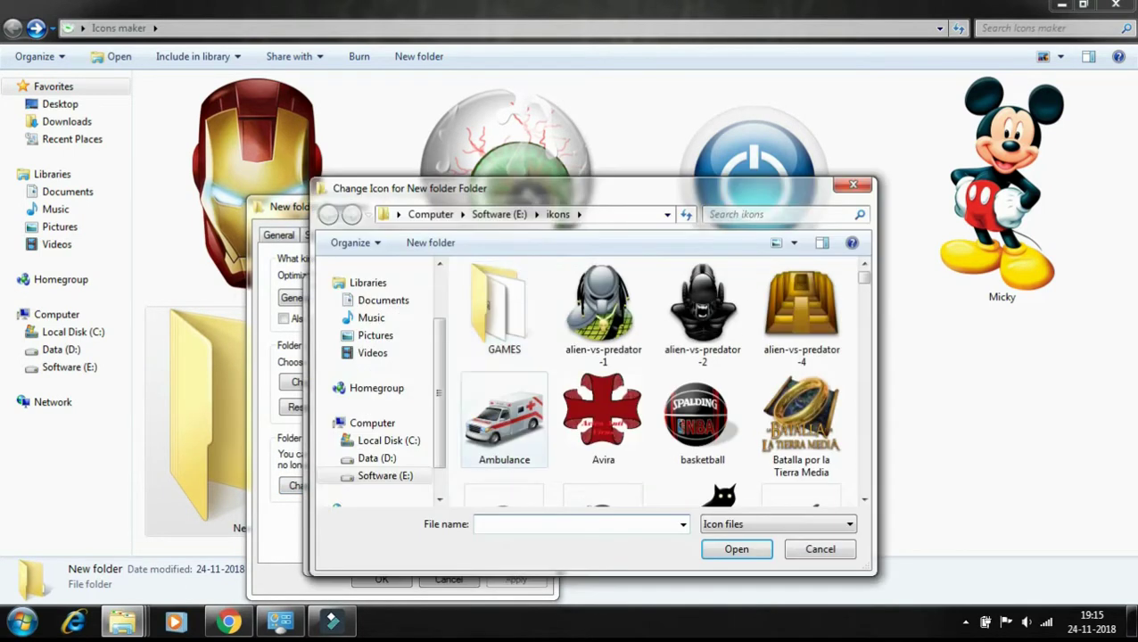
{"action": "scroll", "coordinate": [375, 312], "scroll_direction": "up", "scroll_amount": 3}
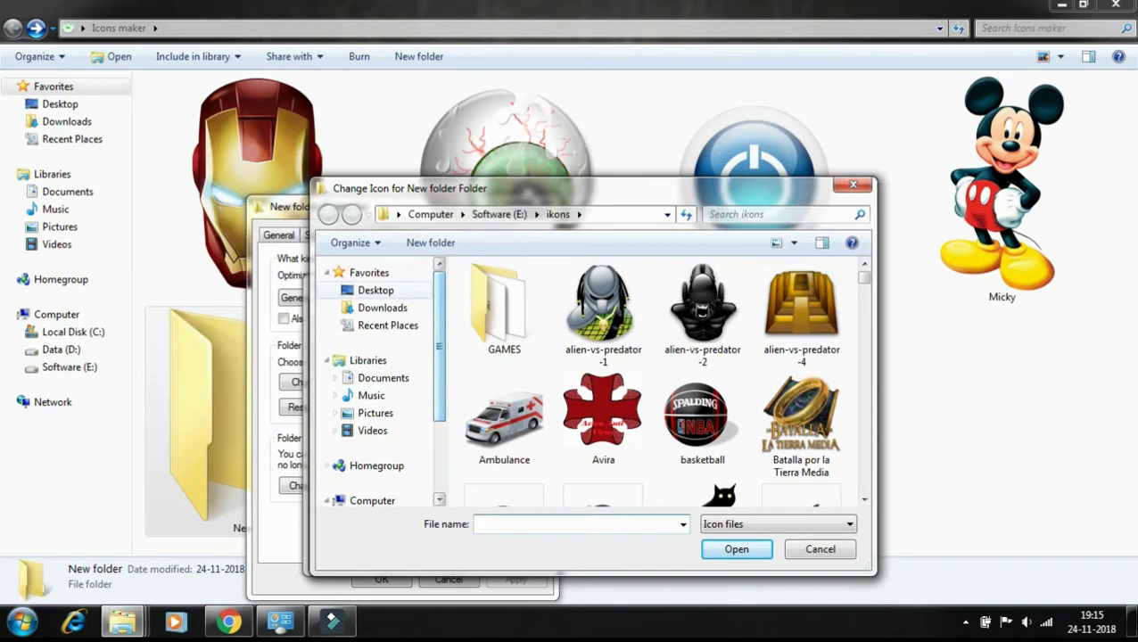
{"action": "left_click", "coordinate": [383, 308]}
{"action": "left_click", "coordinate": [603, 437]}
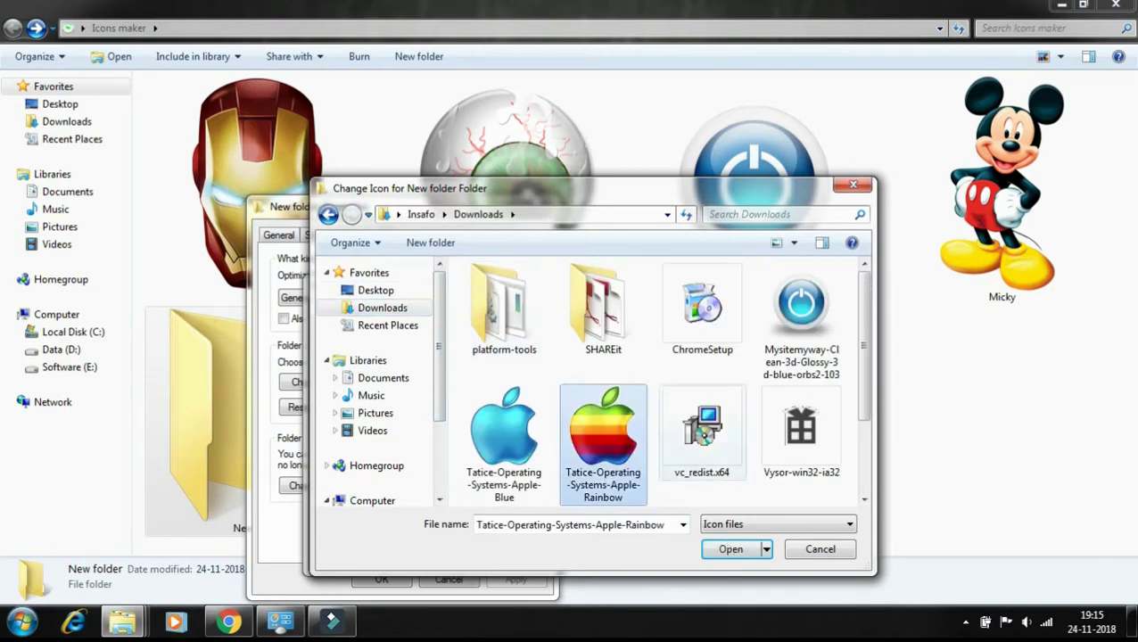
{"action": "left_click", "coordinate": [731, 550]}
{"action": "left_click", "coordinate": [440, 550]}
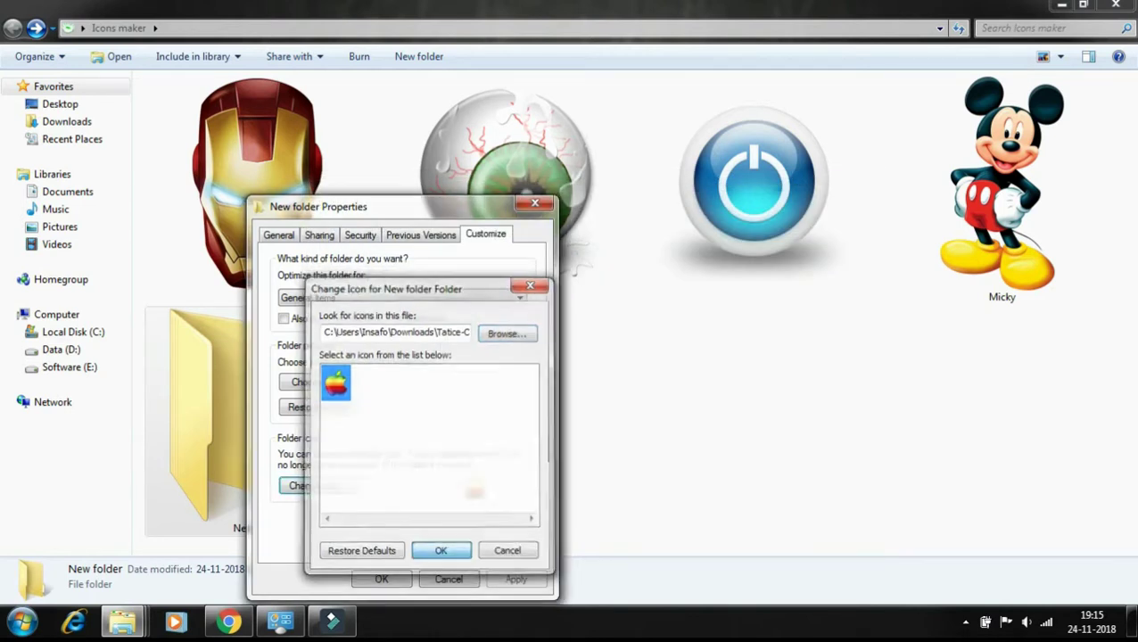
{"action": "left_click", "coordinate": [516, 579]}
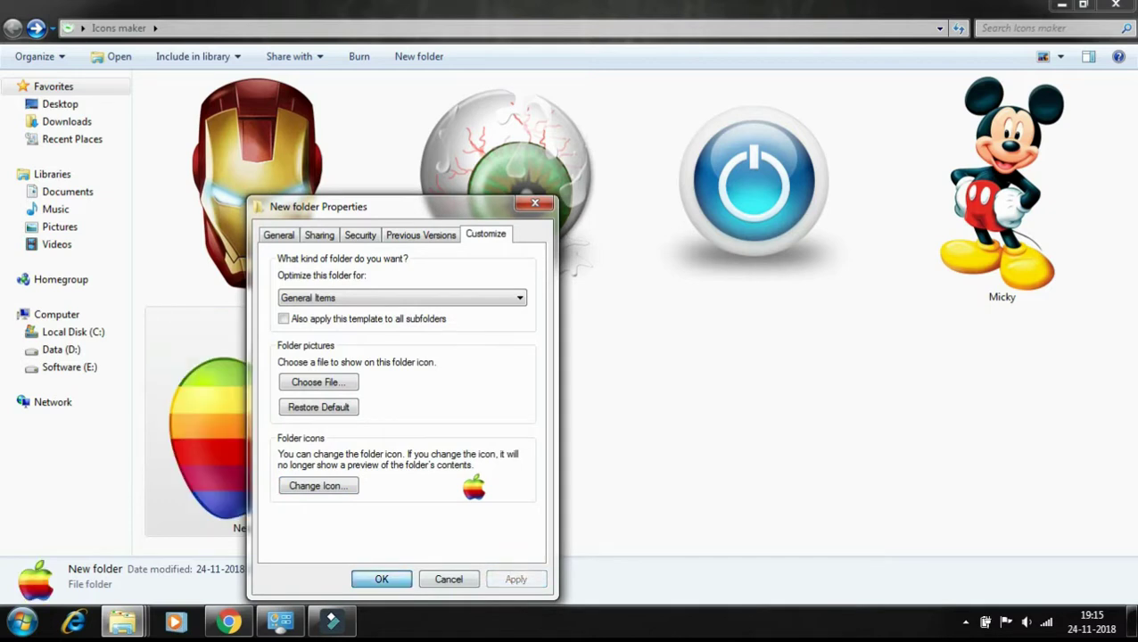
{"action": "left_click", "coordinate": [382, 580]}
{"action": "right_click", "coordinate": [475, 204]}
{"action": "left_click", "coordinate": [522, 297]}
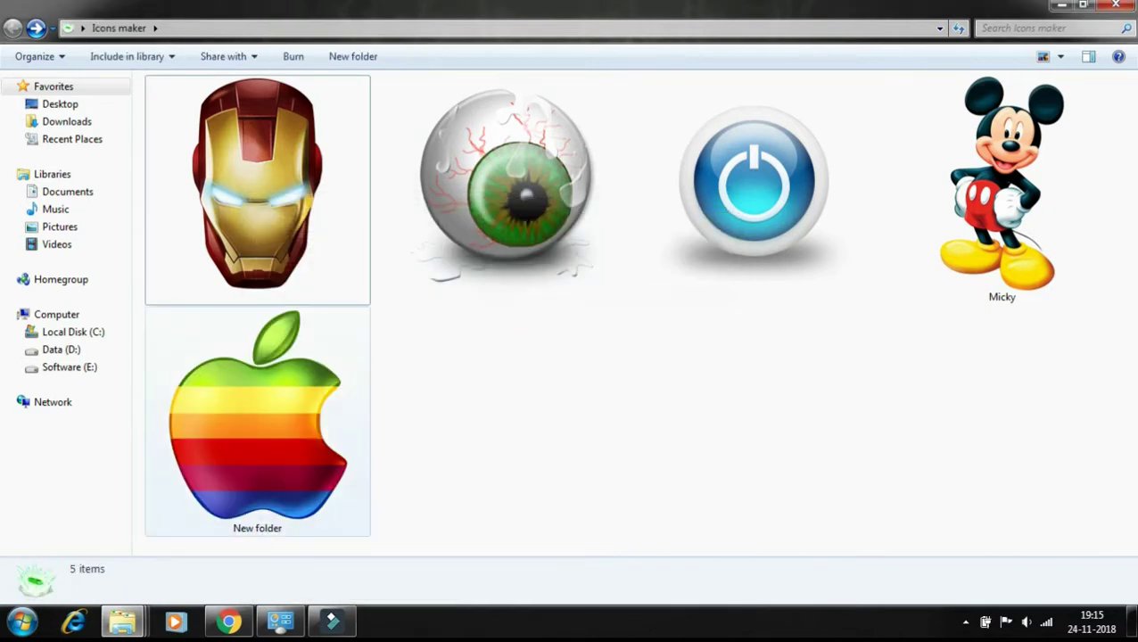
{"action": "right_click", "coordinate": [441, 158]}
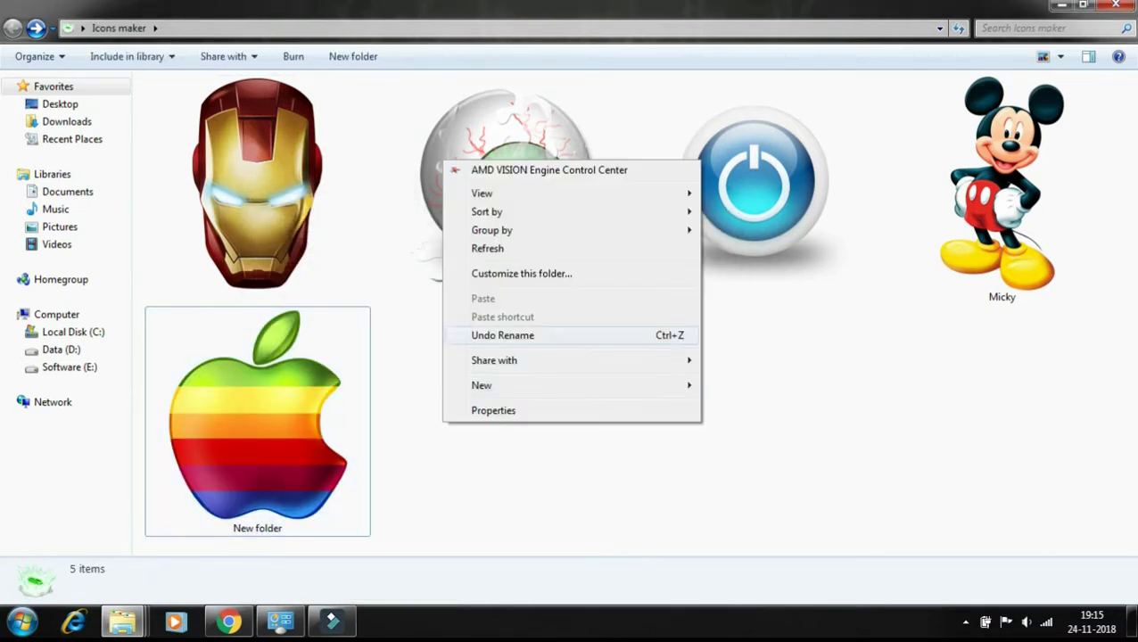
{"action": "left_click", "coordinate": [486, 248]}
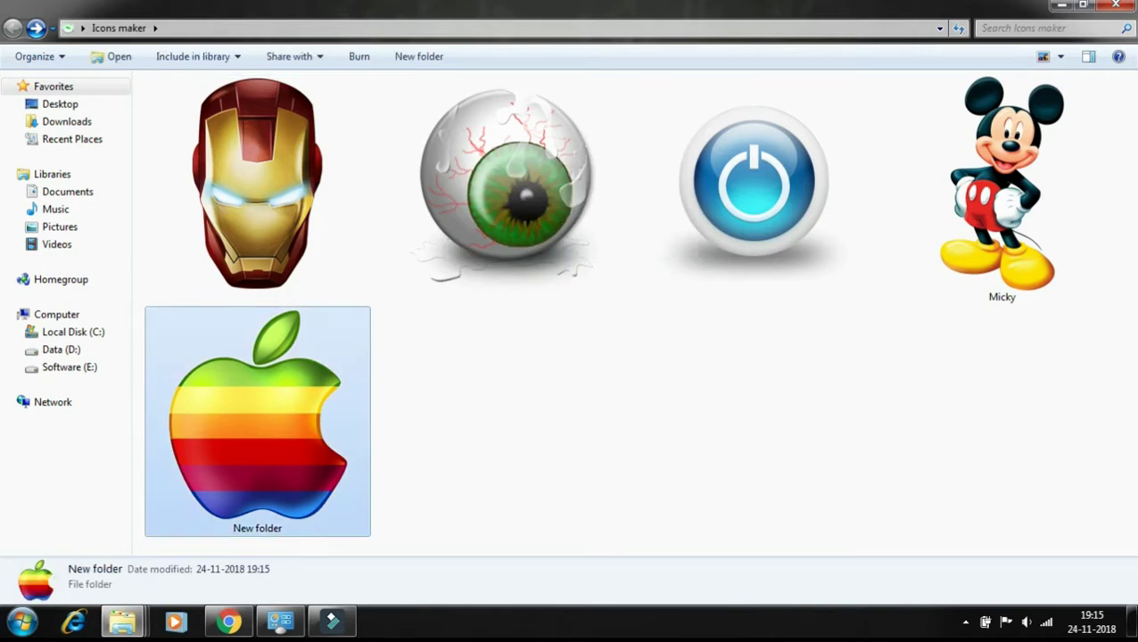
- Rename the new folder as Apple and refresh the view
{"action": "key", "text": "F2"}
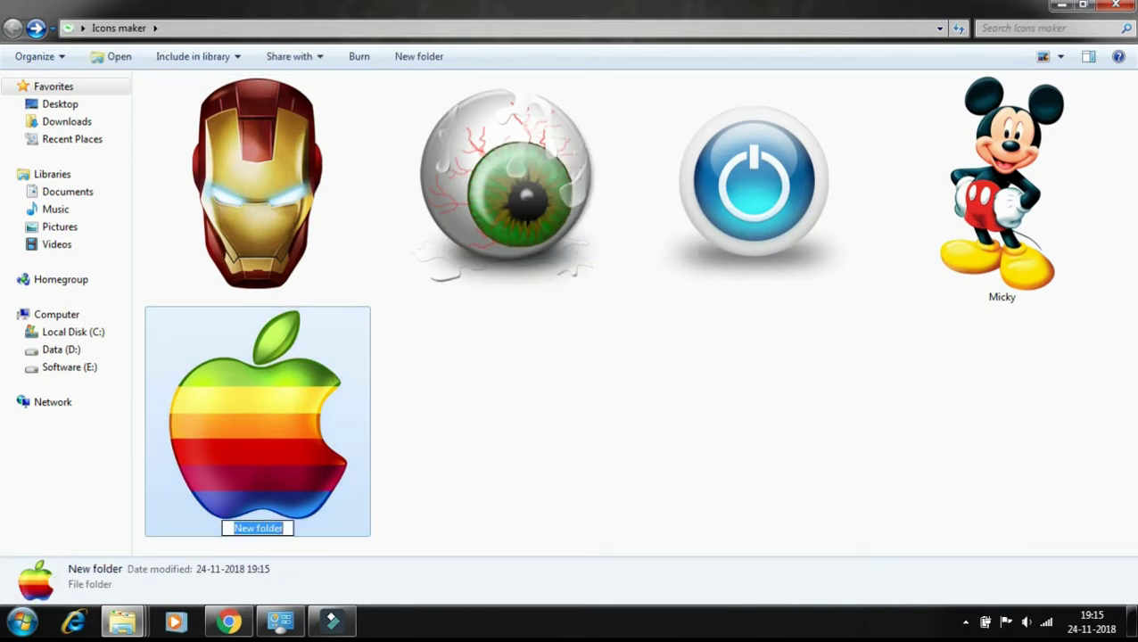
{"action": "type", "text": "Apple"}
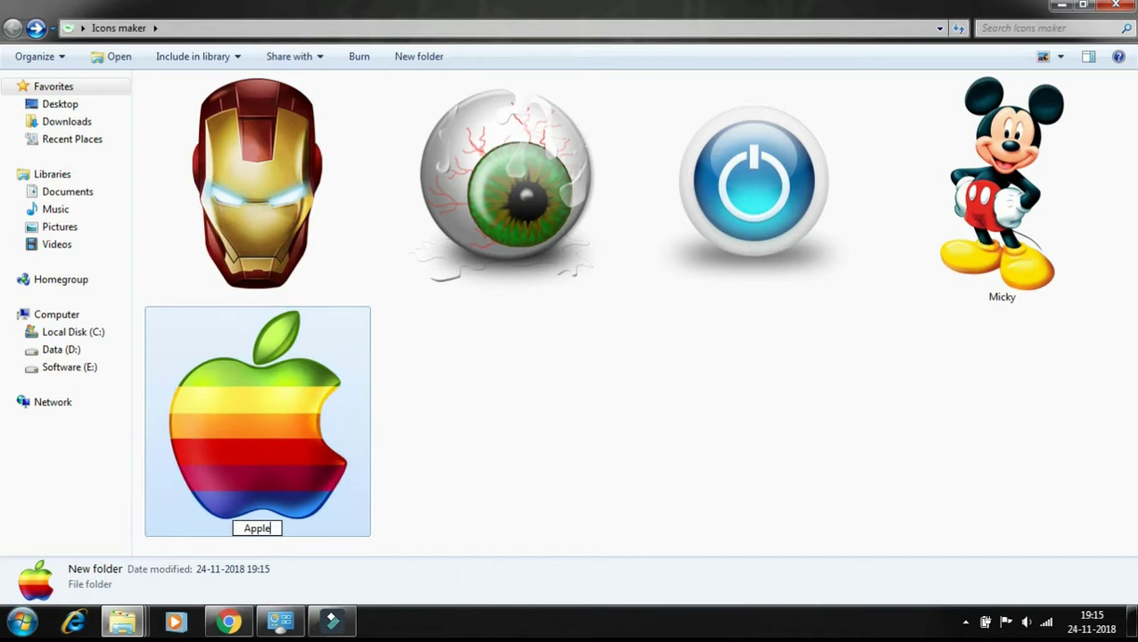
{"action": "key", "text": "Return"}
{"action": "right_click", "coordinate": [681, 318]}
{"action": "left_click", "coordinate": [722, 407]}
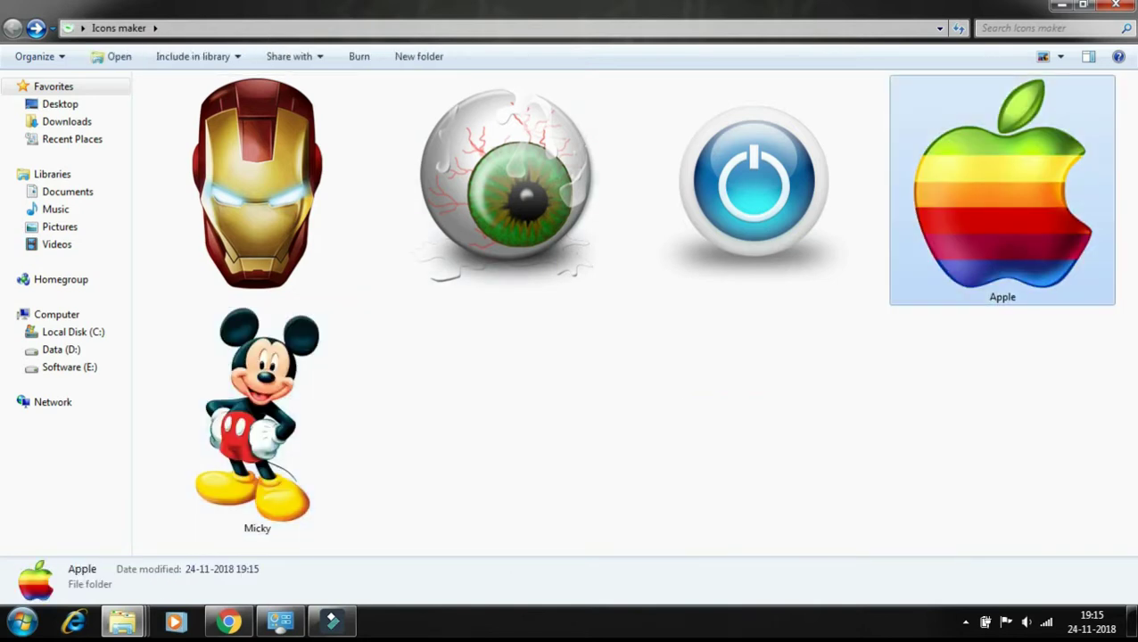
- Replace the Apple folder's name with the Unicode control character LRE (Start of left-to-right embedding) and refresh the view
{"action": "key", "text": "F2"}
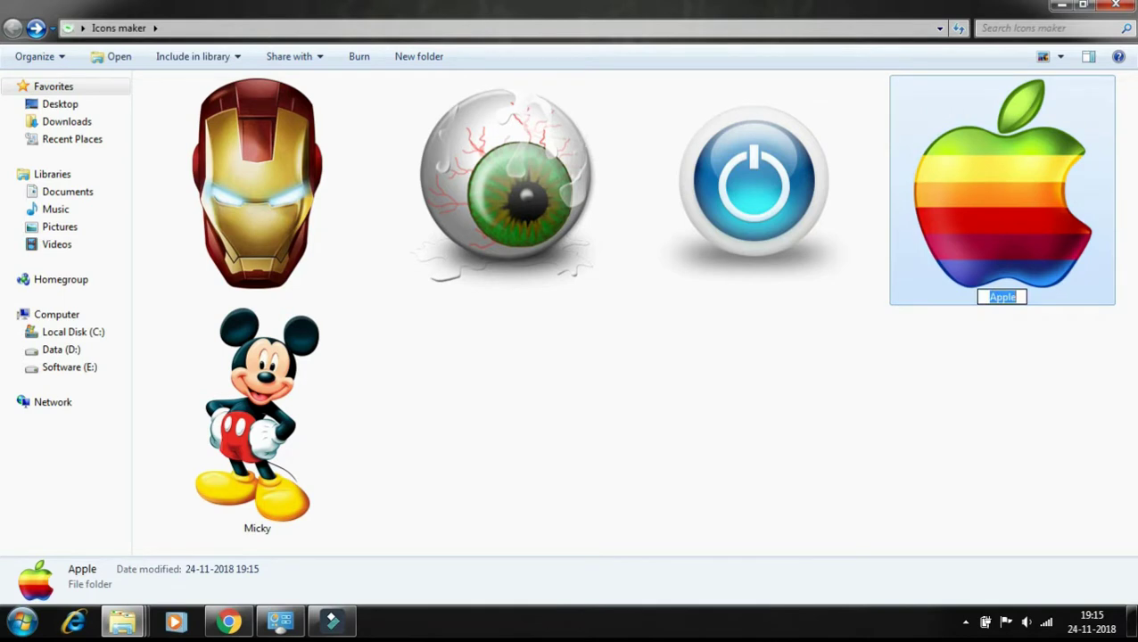
{"action": "right_click", "coordinate": [1003, 296]}
{"action": "mouse_move", "coordinate": [1016, 473]}
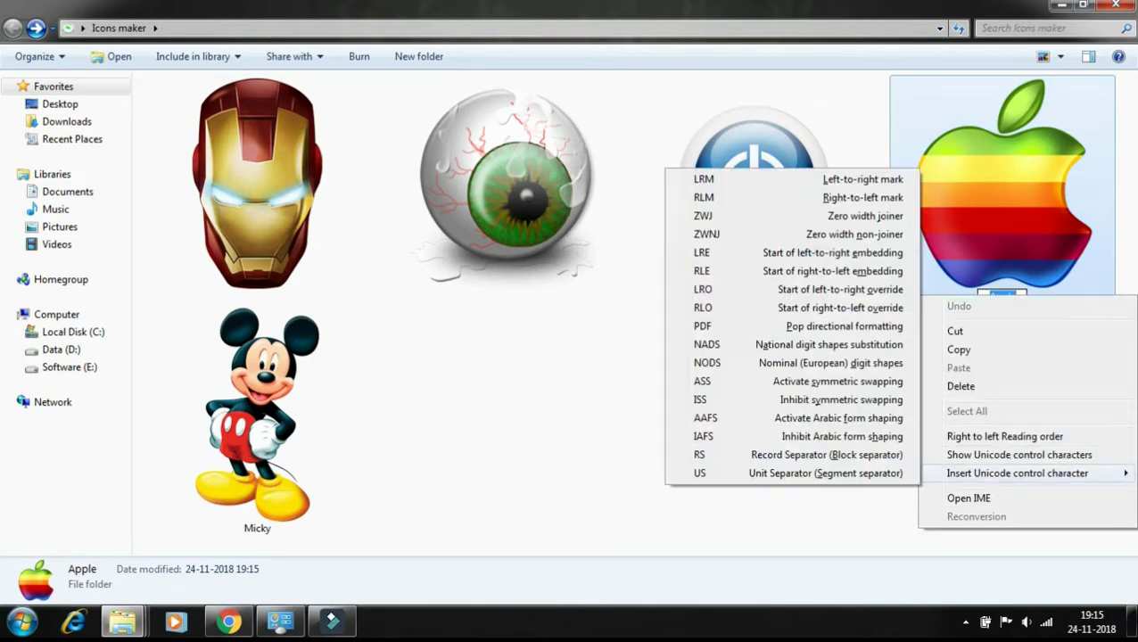
{"action": "left_click", "coordinate": [831, 253]}
{"action": "left_click", "coordinate": [776, 422]}
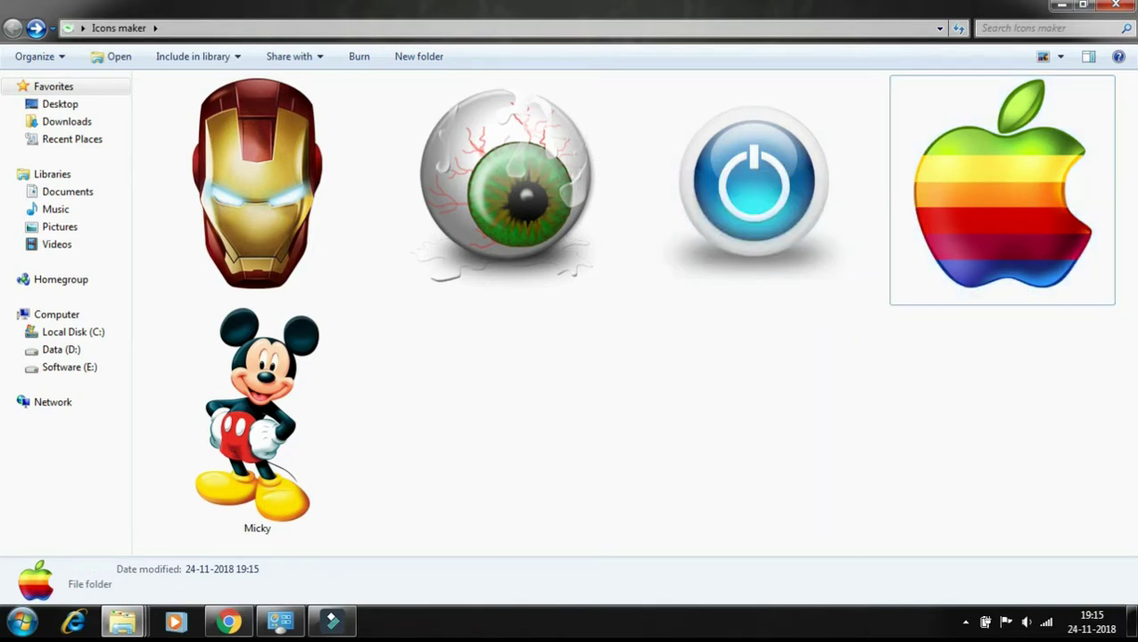
{"action": "right_click", "coordinate": [776, 429]}
{"action": "left_click", "coordinate": [830, 256]}
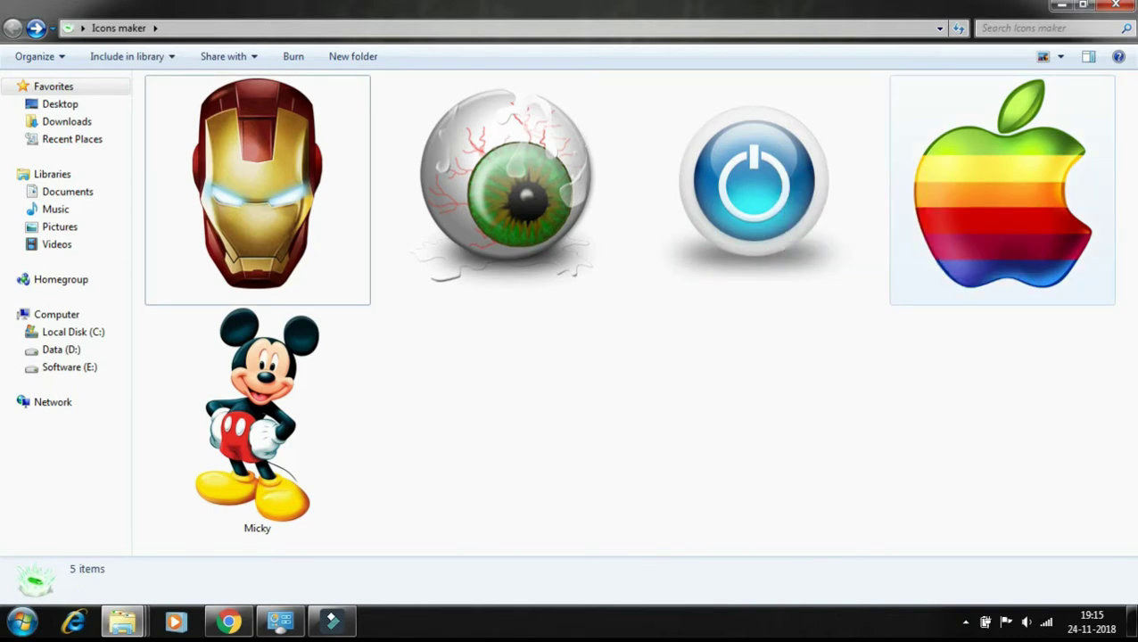
- Open the blank-named apple folder and create a folder named "new" inside it
{"action": "double_click", "coordinate": [981, 209]}
{"action": "right_click", "coordinate": [613, 255]}
{"action": "mouse_move", "coordinate": [659, 480]}
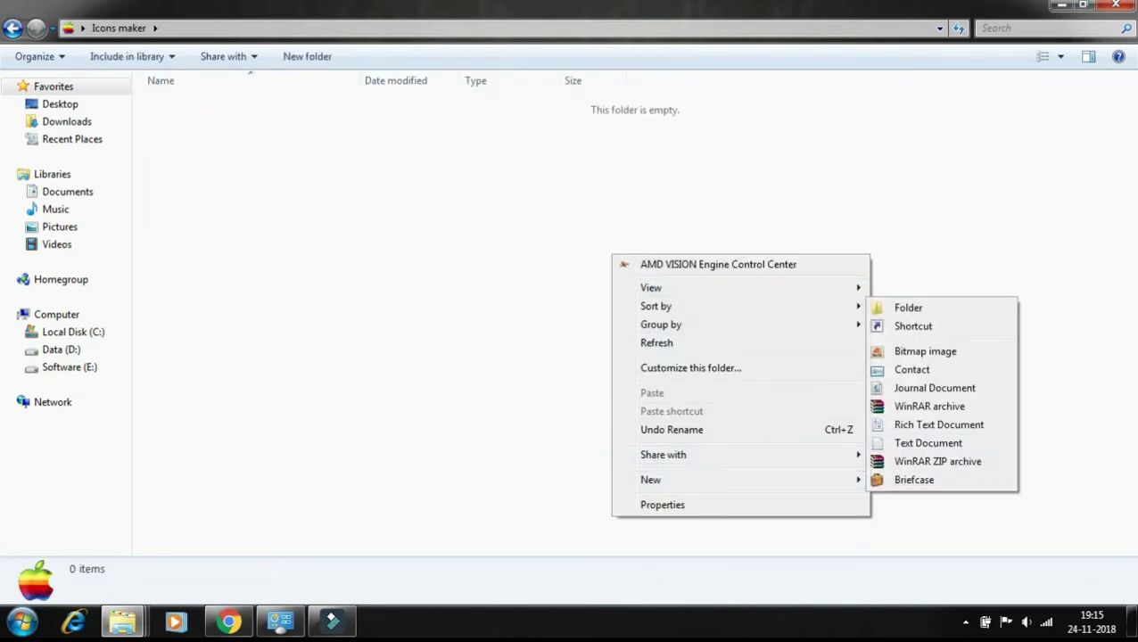
{"action": "left_click", "coordinate": [908, 307]}
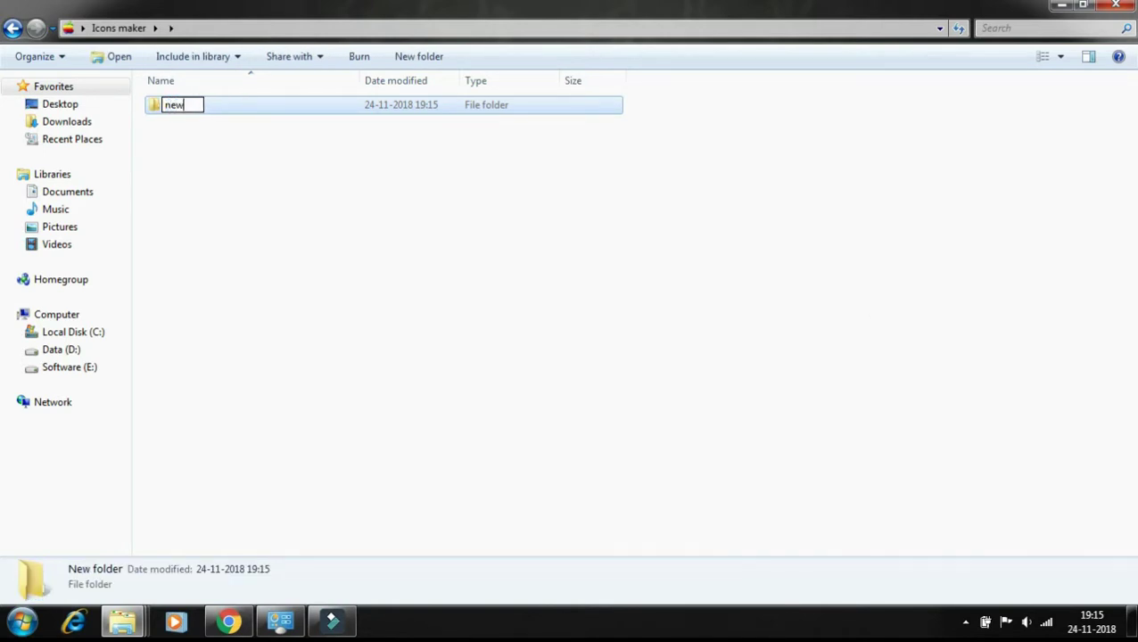
{"action": "key", "text": "Return"}
- Create a WinRAR ZIP archive beside the "new" folder and switch the folder contents to an icon view
{"action": "right_click", "coordinate": [453, 280]}
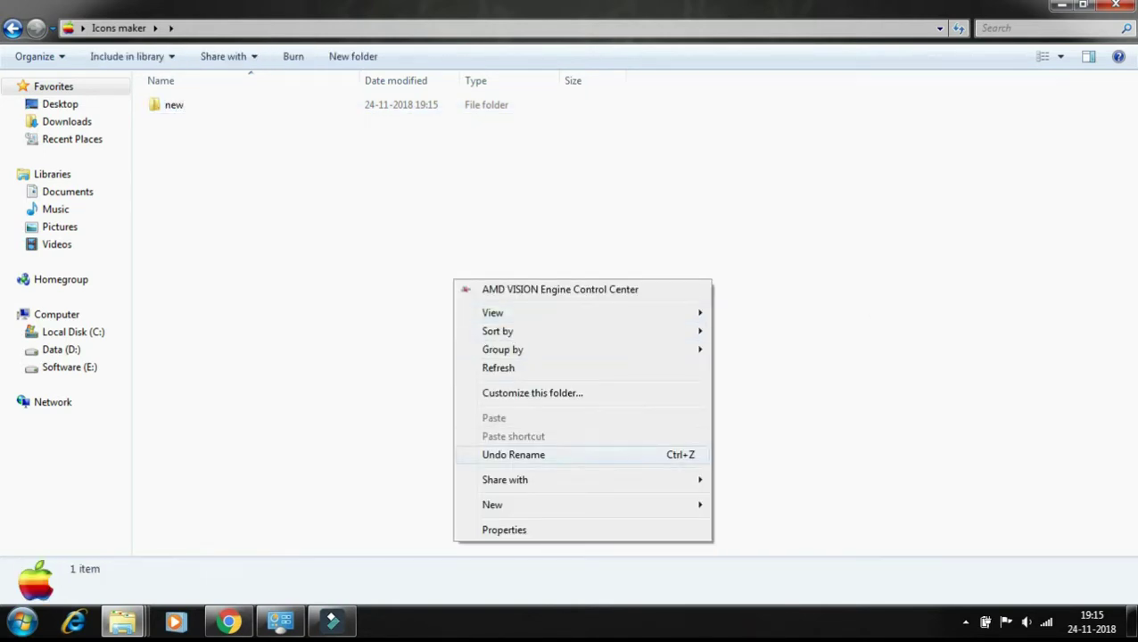
{"action": "mouse_move", "coordinate": [553, 505]}
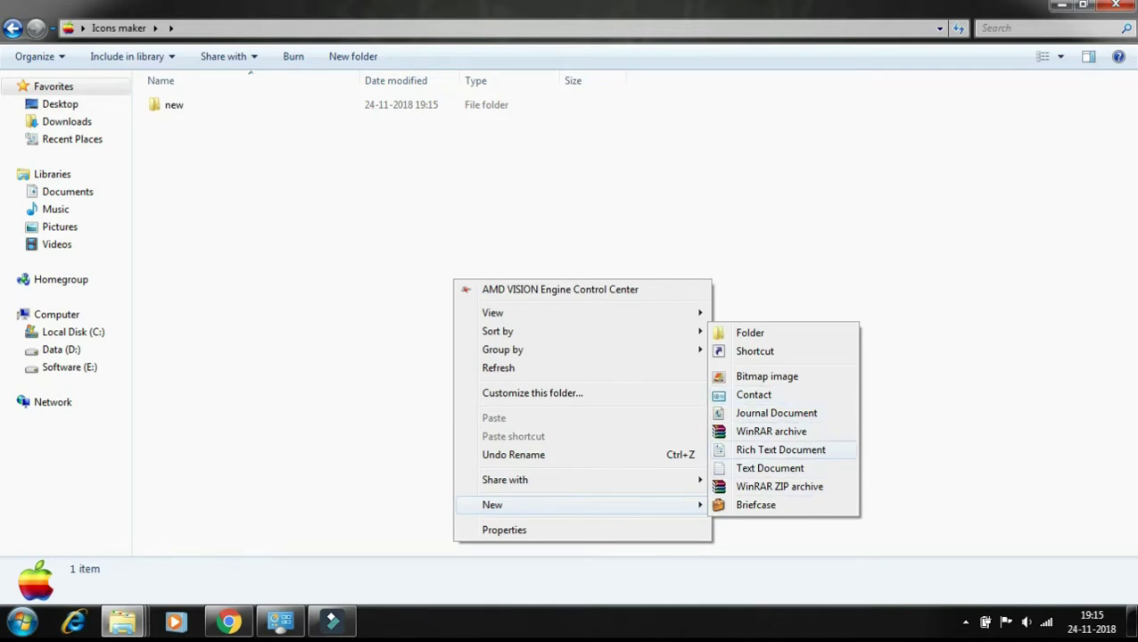
{"action": "left_click", "coordinate": [780, 486]}
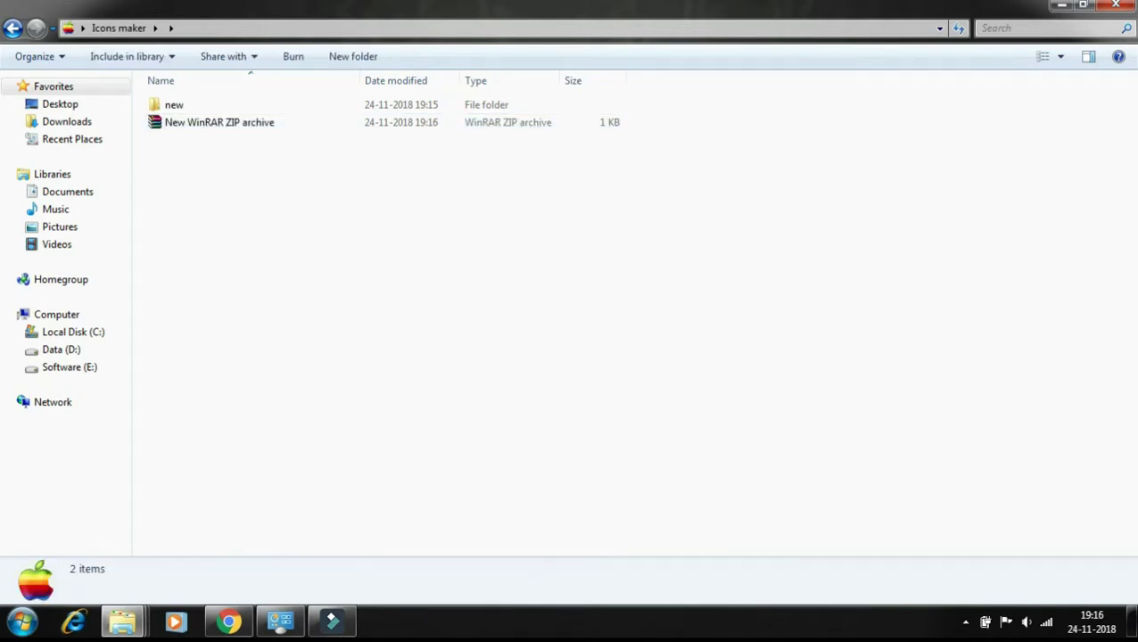
{"action": "left_click", "coordinate": [1060, 56]}
{"action": "left_click", "coordinate": [1052, 42]}
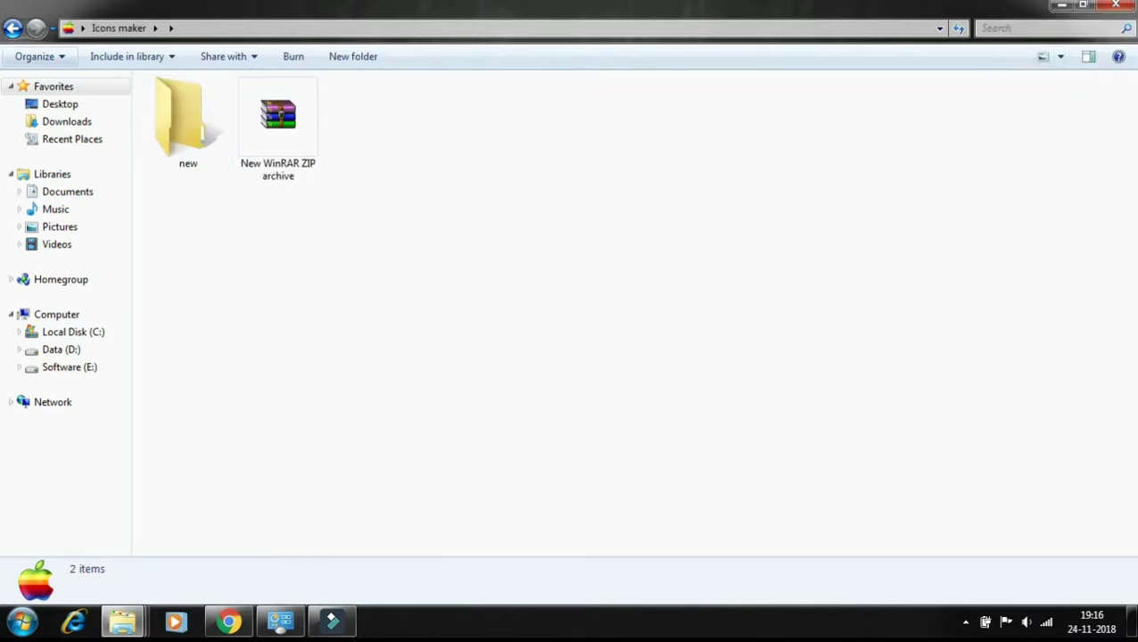
- Return from the blank-named apple folder to the Icons maker folder and refresh its view
{"action": "left_click", "coordinate": [13, 29]}
{"action": "right_click", "coordinate": [632, 413]}
{"action": "left_click", "coordinate": [705, 236]}
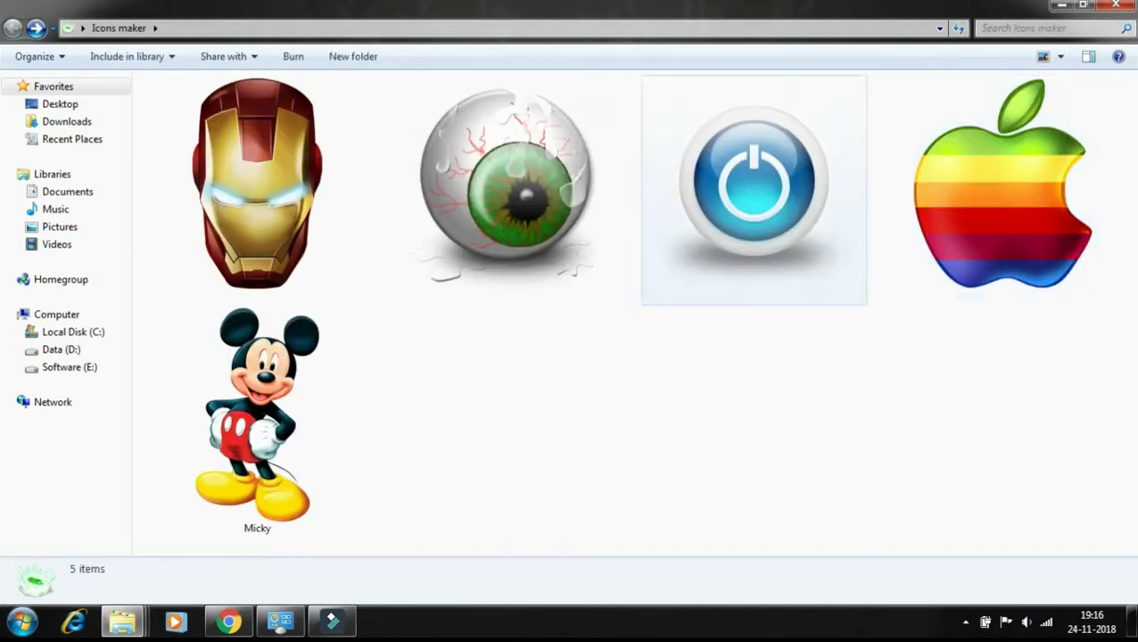
{"action": "right_click", "coordinate": [586, 210]}
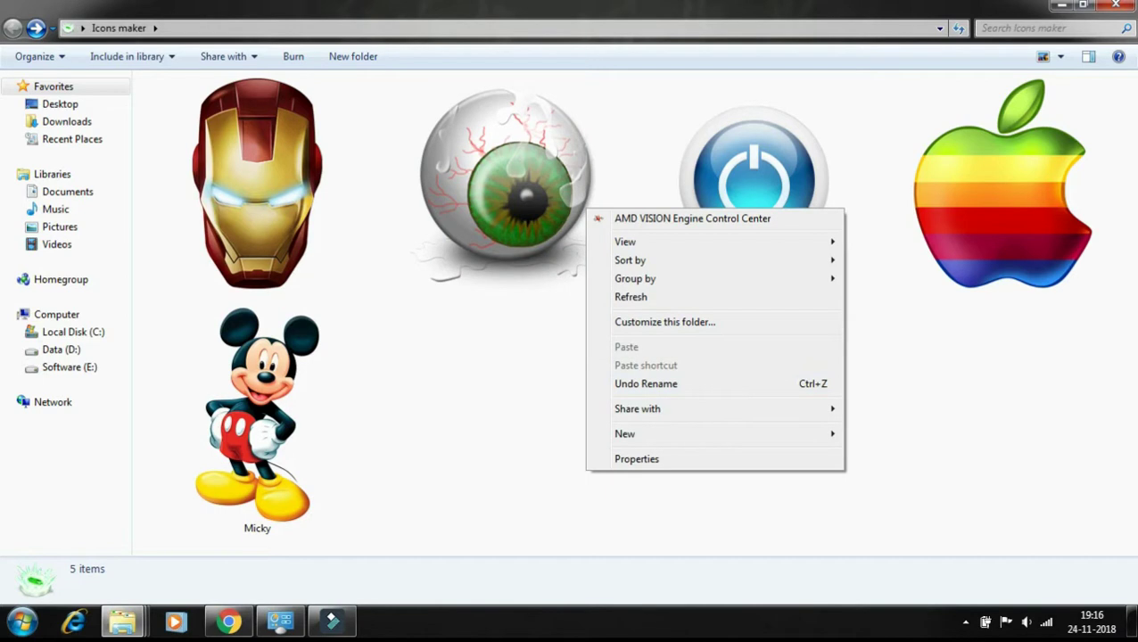
{"action": "left_click", "coordinate": [631, 297]}
- Open the Micky and Iron Man folders one after the other, returning to Icons maker each time, and refresh the view
{"action": "double_click", "coordinate": [256, 421]}
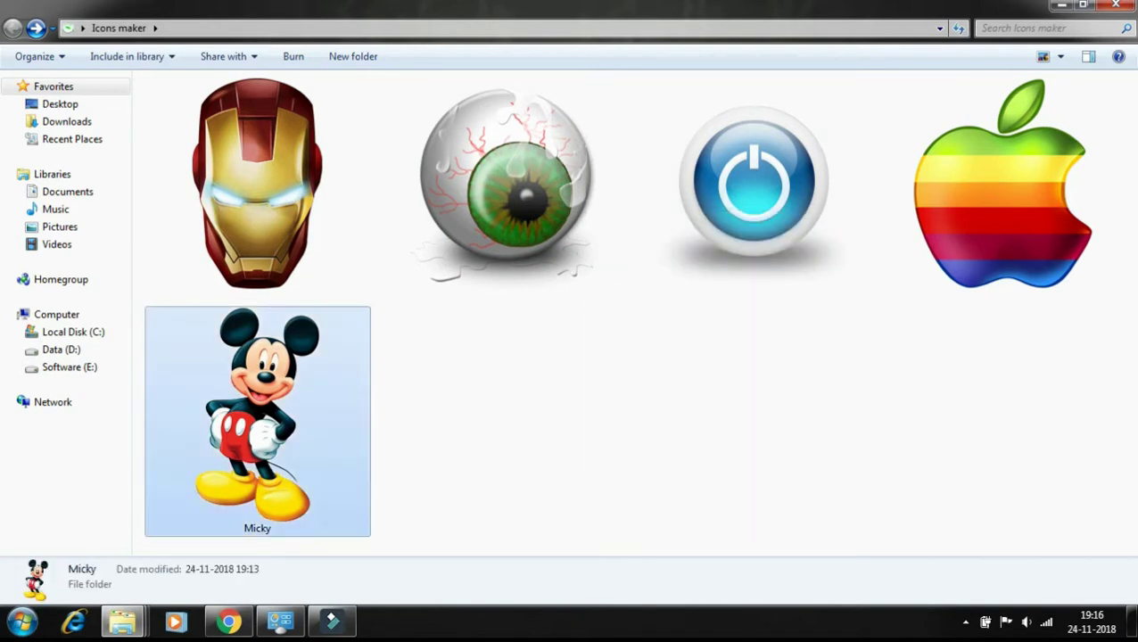
{"action": "left_click", "coordinate": [13, 28]}
{"action": "double_click", "coordinate": [257, 191]}
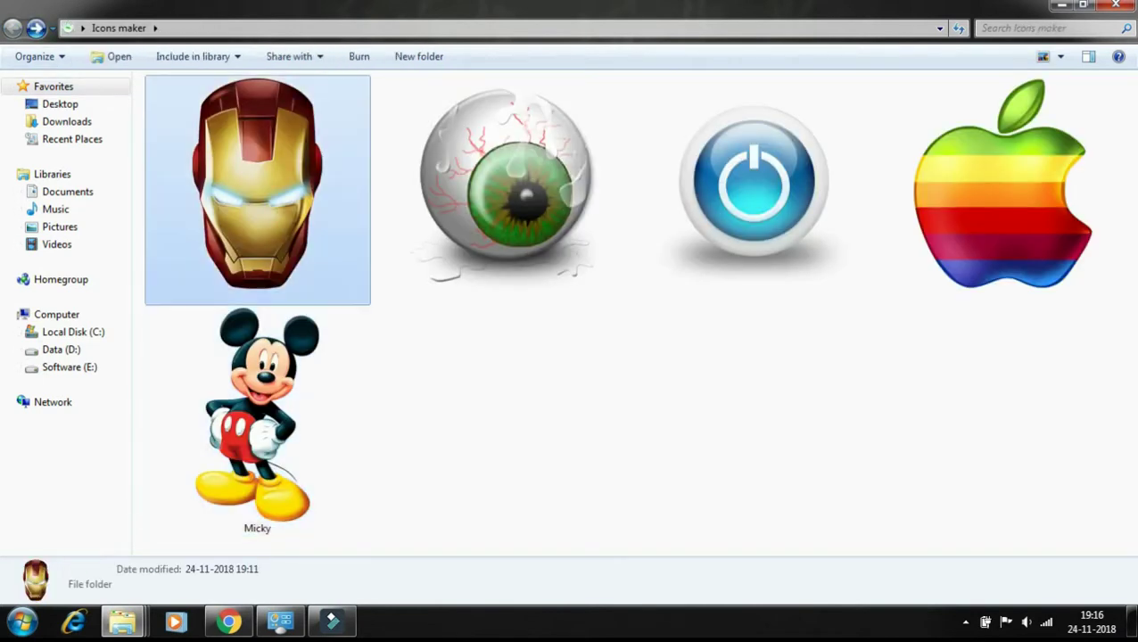
{"action": "left_click", "coordinate": [13, 29]}
{"action": "left_click", "coordinate": [571, 401]}
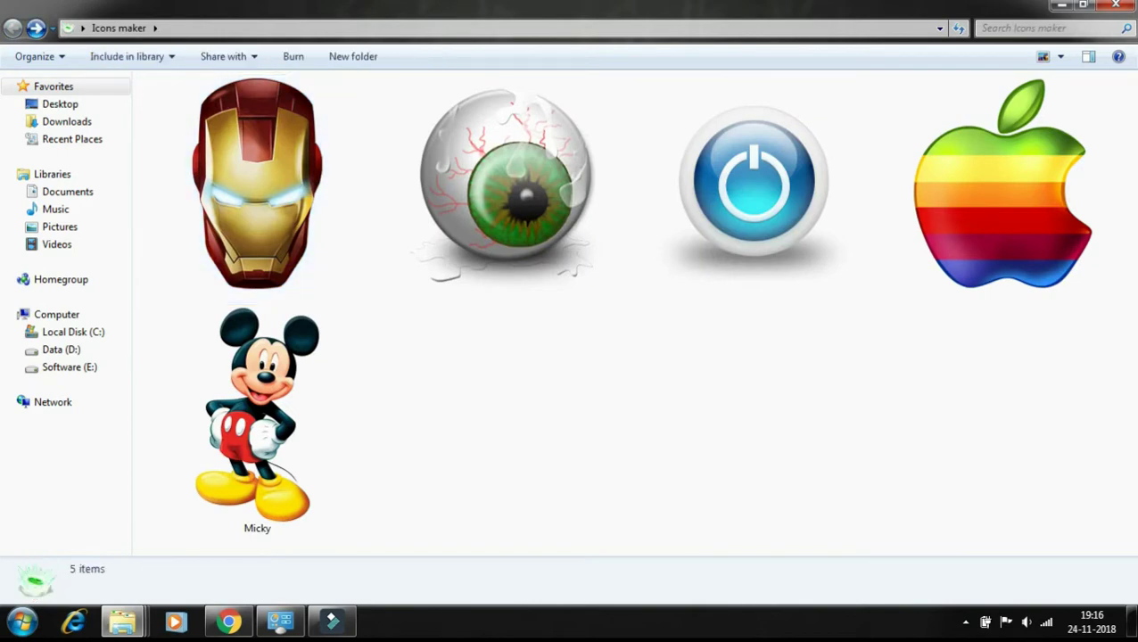
{"action": "right_click", "coordinate": [772, 419]}
{"action": "left_click", "coordinate": [820, 244]}
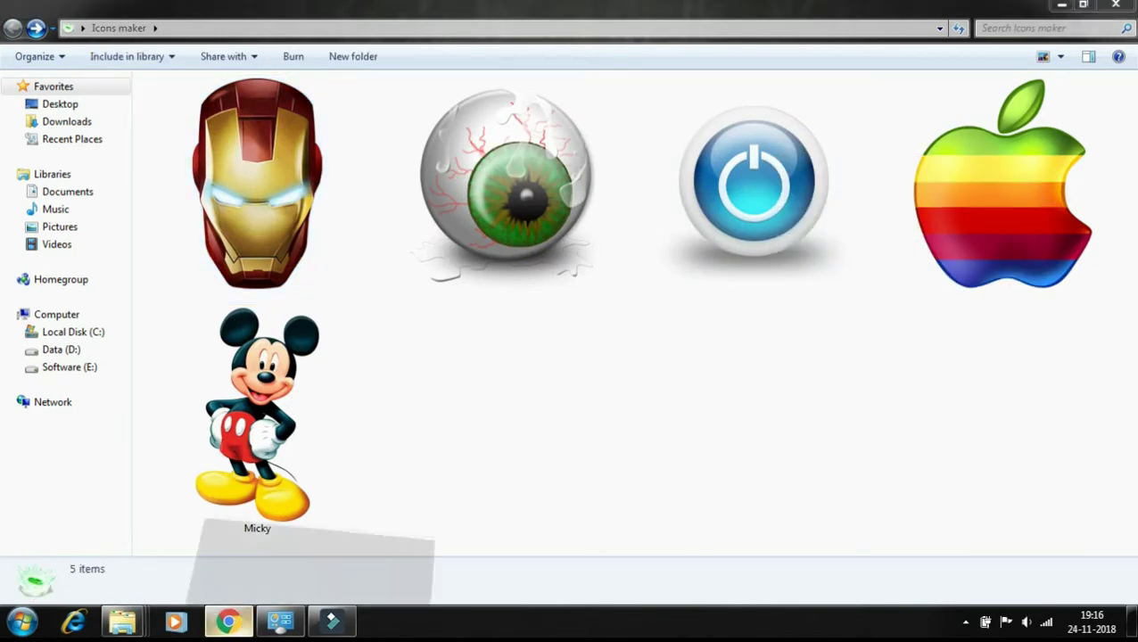
- Switch to Chrome and look through the Apple Rainbow Icon page on IconArchive, including its download options and similar icons
{"action": "left_click", "coordinate": [230, 622]}
{"action": "scroll", "coordinate": [571, 304], "scroll_direction": "up", "scroll_amount": 1}
{"action": "scroll", "coordinate": [570, 304], "scroll_direction": "down", "scroll_amount": 8}
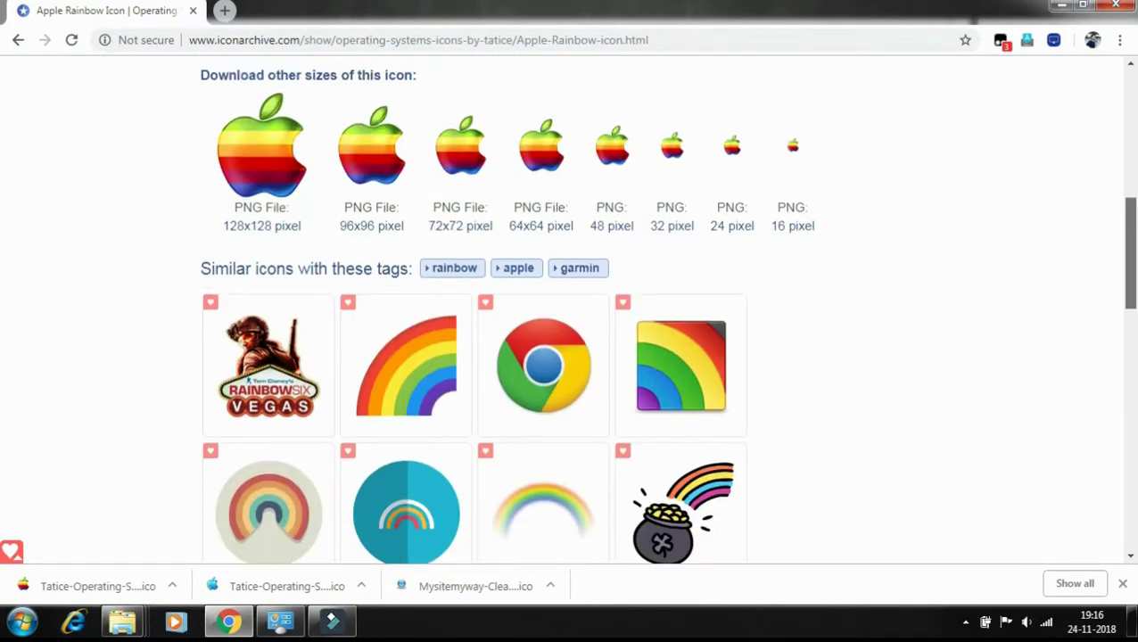
{"action": "scroll", "coordinate": [571, 303], "scroll_direction": "up", "scroll_amount": 4}
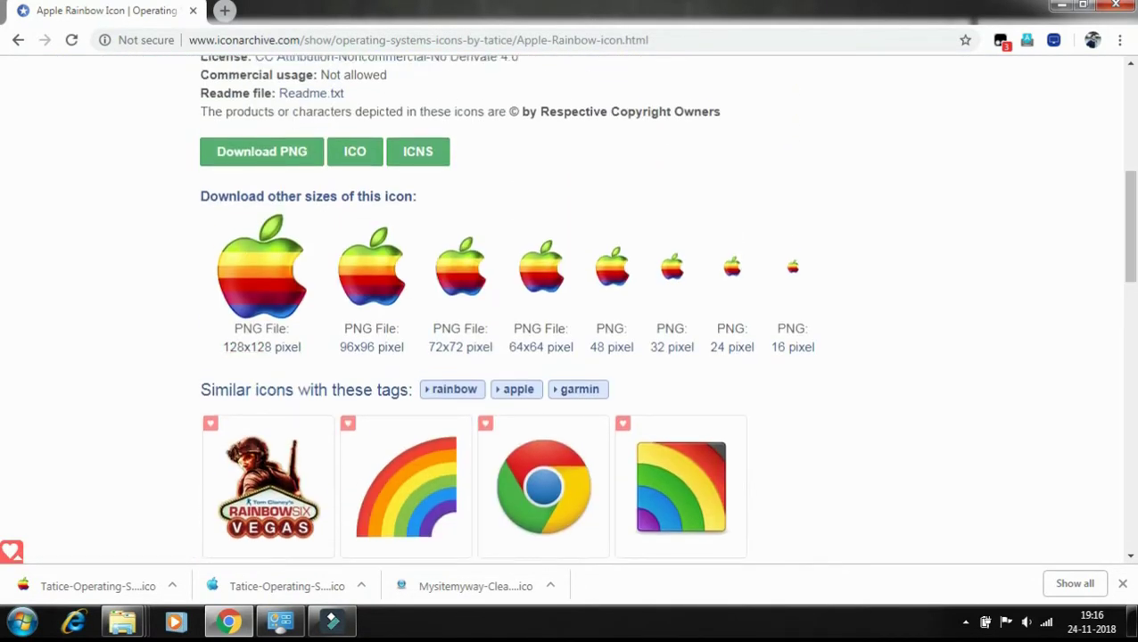
{"action": "scroll", "coordinate": [570, 303], "scroll_direction": "up", "scroll_amount": 5}
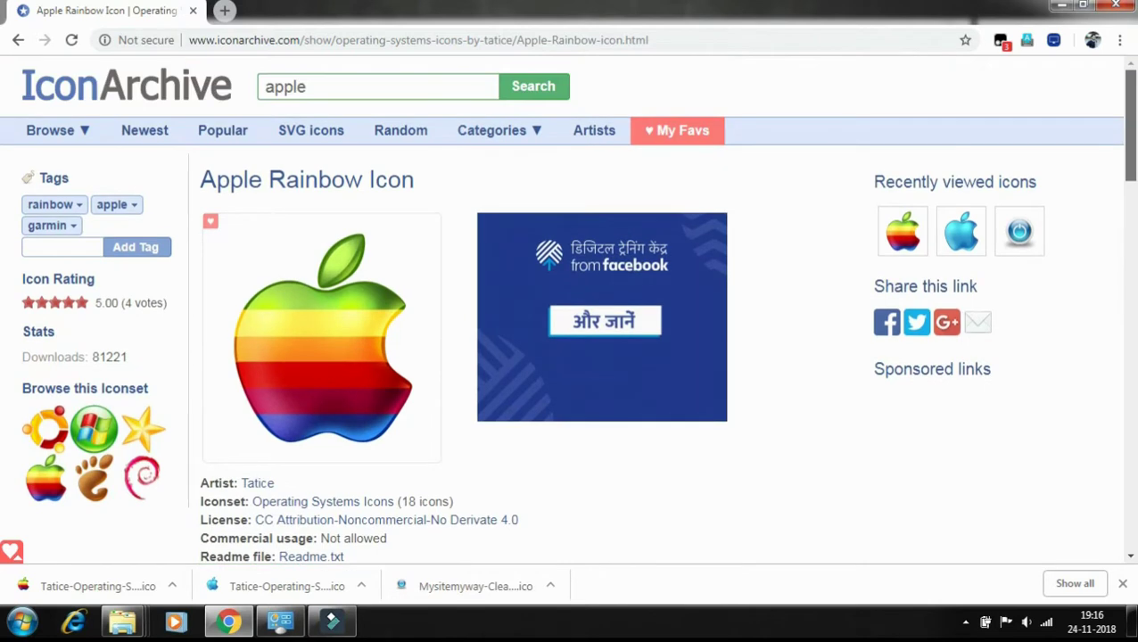
- Minimize the browser to get back to the Icons maker folder and refresh its contents
{"action": "left_click", "coordinate": [1061, 6]}
{"action": "right_click", "coordinate": [754, 132]}
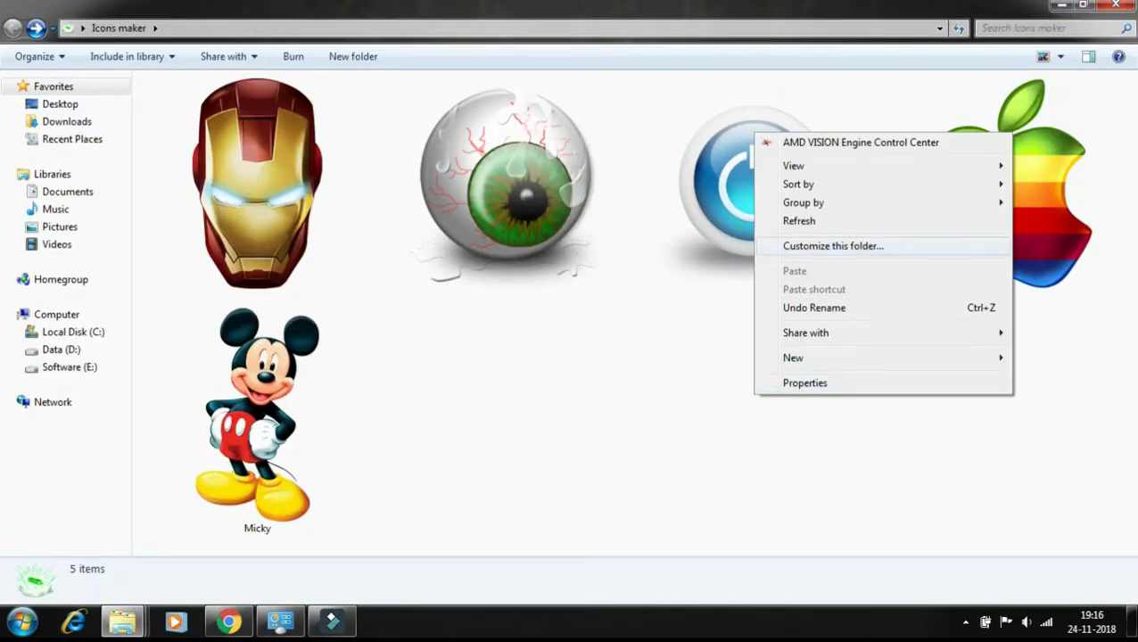
{"action": "left_click", "coordinate": [794, 221]}
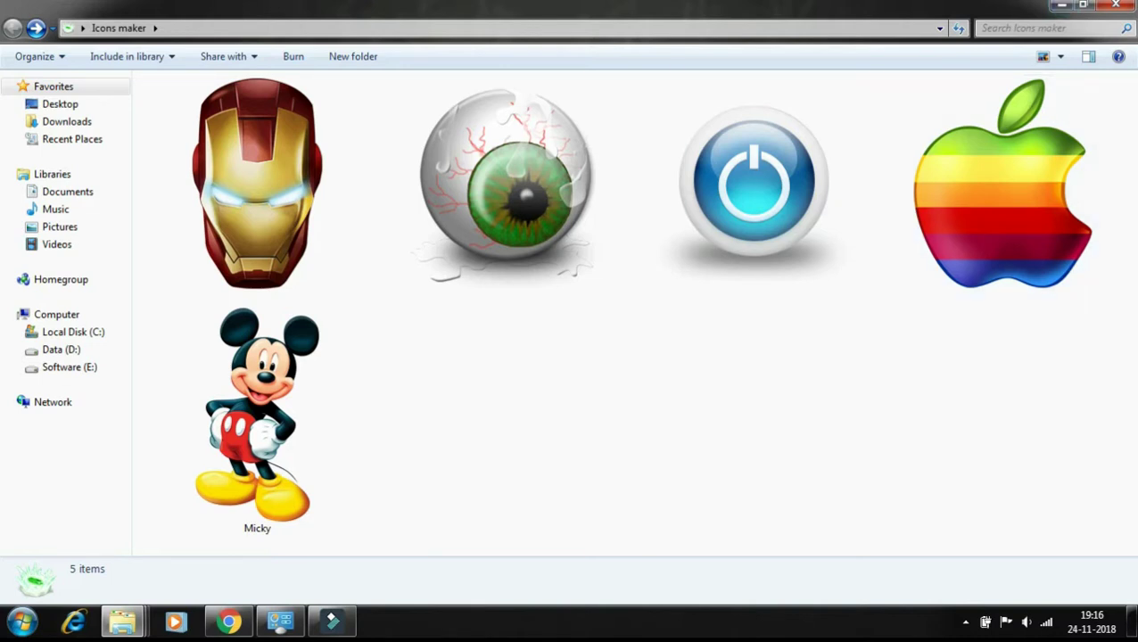
{"action": "right_click", "coordinate": [525, 393]}
{"action": "left_click", "coordinate": [572, 218]}
- Change the power-button folder's icon to the downloaded Tatice-Operating-Systems-Apple-Blue file, apply it and refresh the view
{"action": "right_click", "coordinate": [754, 204]}
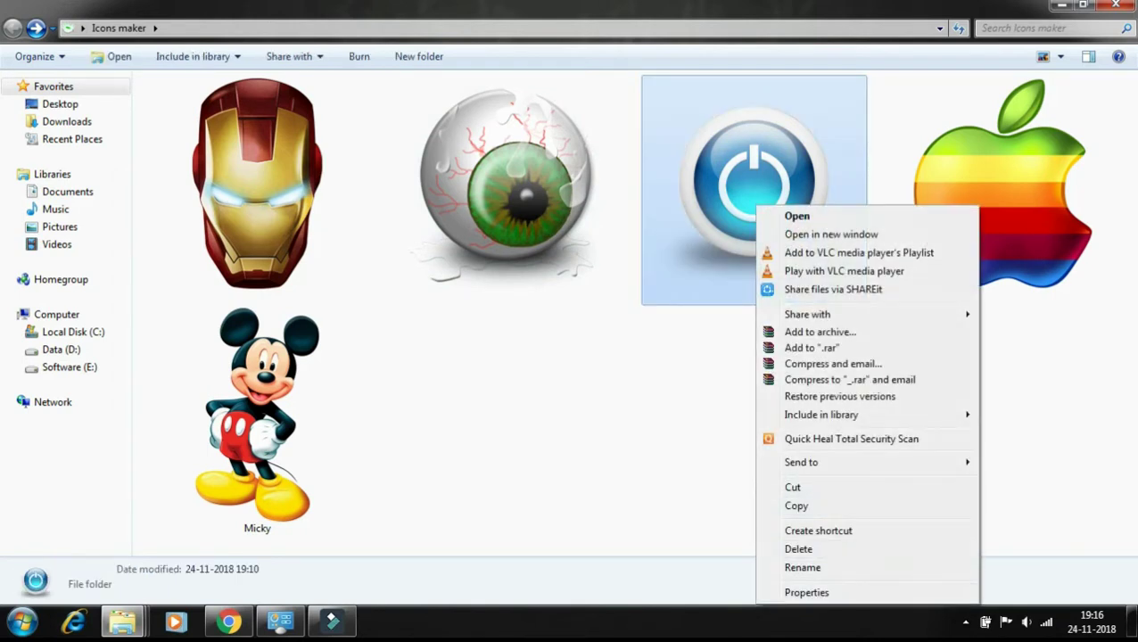
{"action": "left_click", "coordinate": [789, 590]}
{"action": "left_click", "coordinate": [995, 234]}
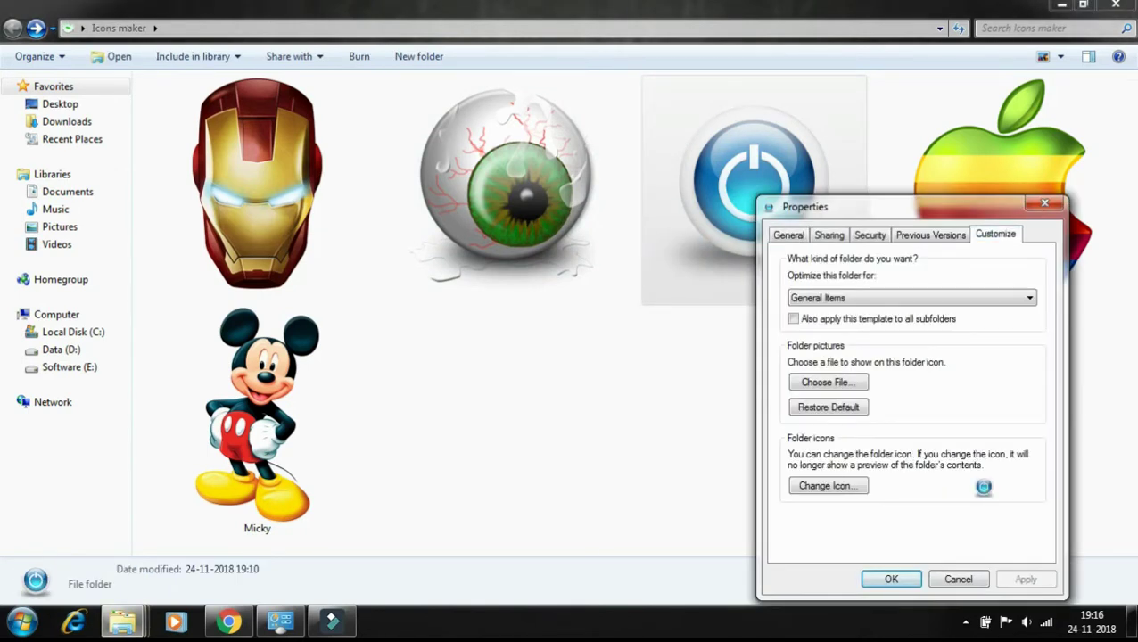
{"action": "left_click", "coordinate": [1017, 332]}
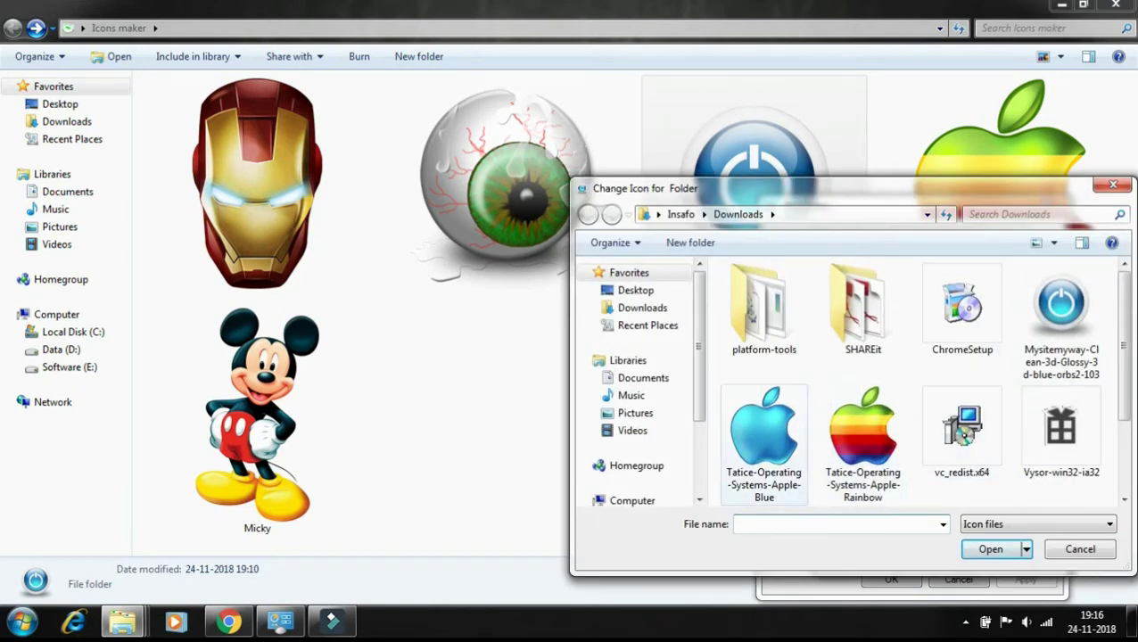
{"action": "left_click", "coordinate": [764, 437]}
{"action": "left_click", "coordinate": [990, 549]}
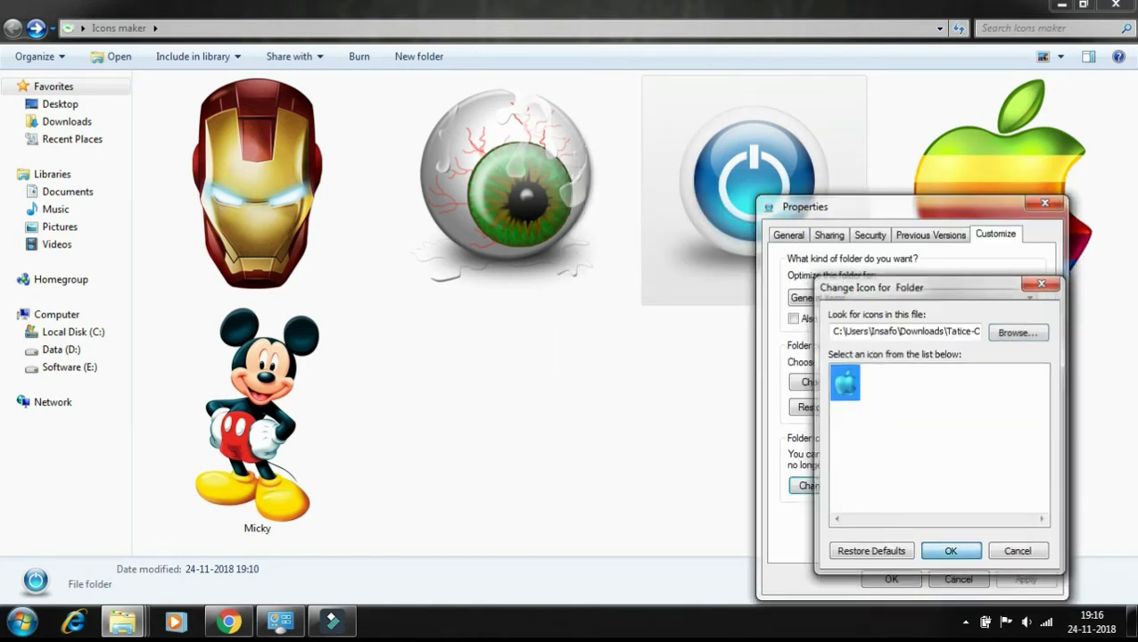
{"action": "left_click", "coordinate": [947, 550]}
{"action": "left_click", "coordinate": [1025, 578]}
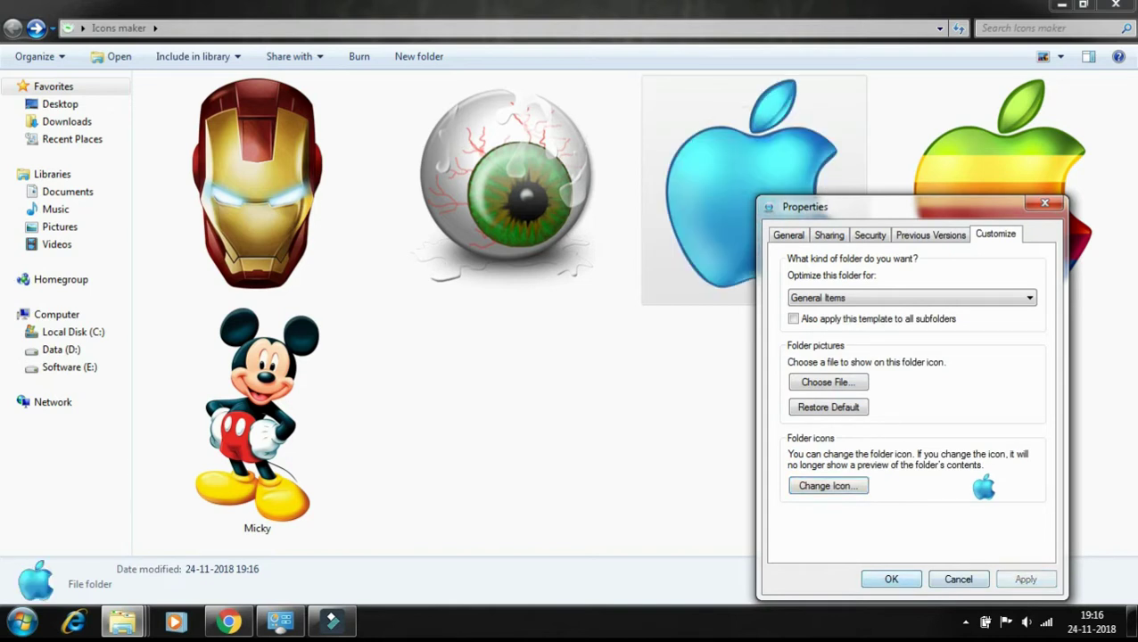
{"action": "left_click", "coordinate": [890, 578]}
{"action": "right_click", "coordinate": [748, 241]}
{"action": "left_click", "coordinate": [791, 331]}
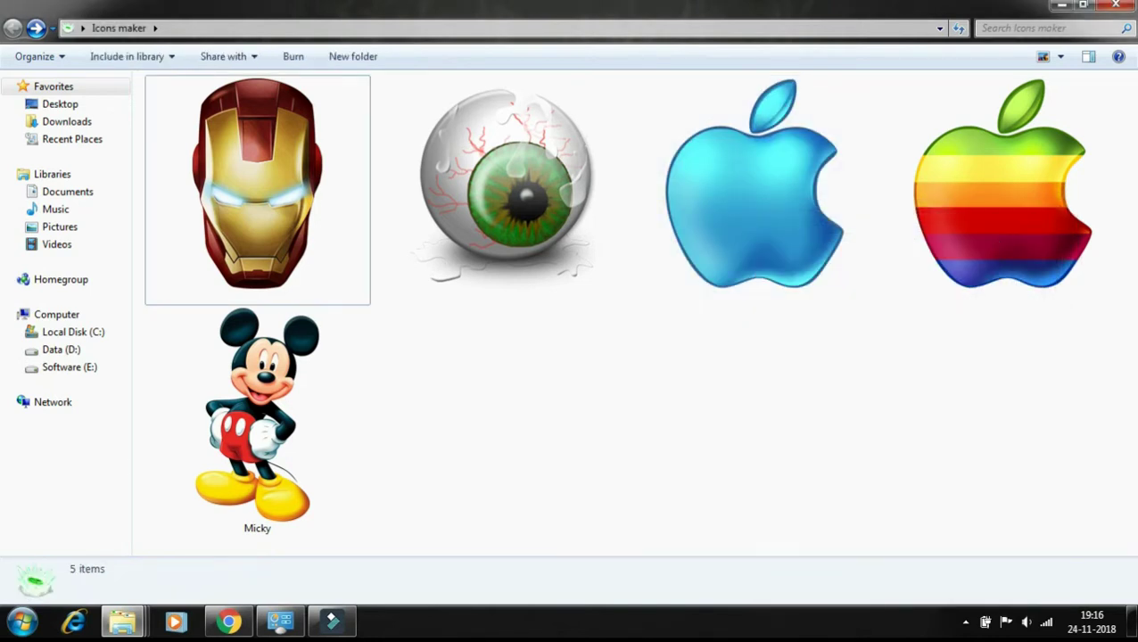
- Select the blue apple, eyeball, Iron Man and Micky folders in turn to show their icons, and refresh the view
{"action": "left_click", "coordinate": [754, 205]}
{"action": "left_click", "coordinate": [506, 192]}
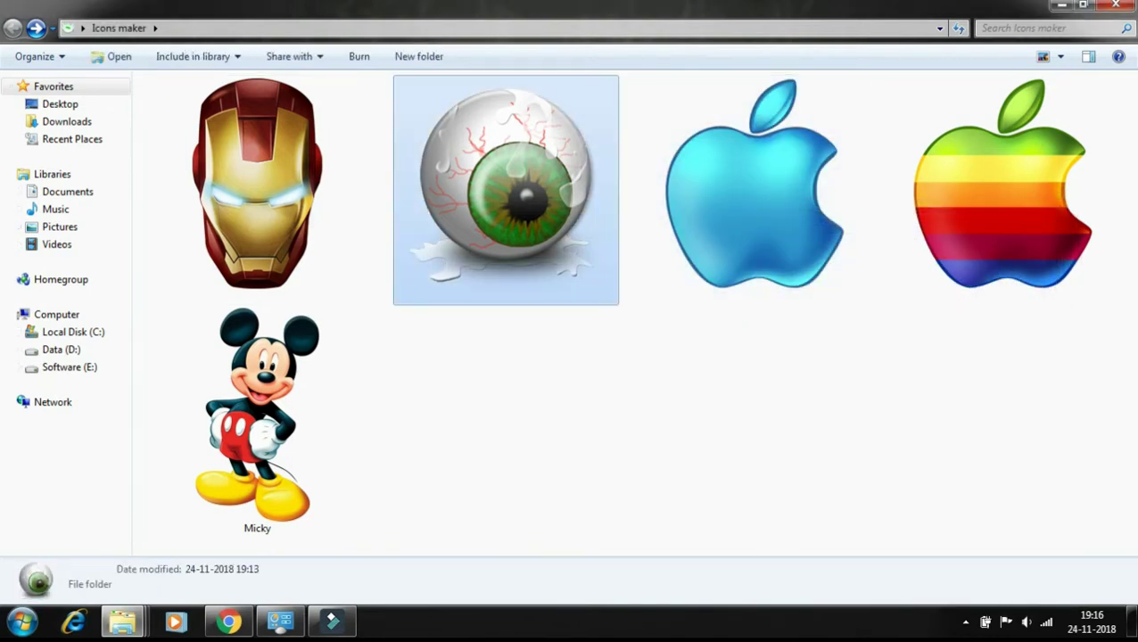
{"action": "left_click", "coordinate": [258, 205]}
{"action": "left_click", "coordinate": [258, 405]}
{"action": "left_click", "coordinate": [508, 419]}
{"action": "right_click", "coordinate": [503, 442]}
{"action": "left_click", "coordinate": [571, 266]}
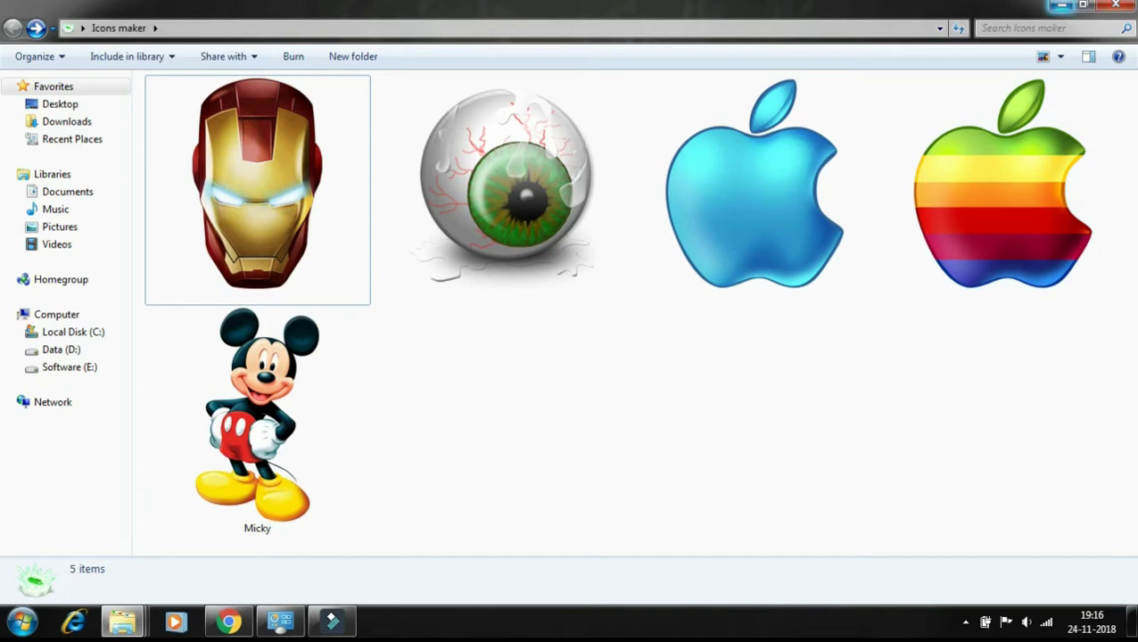
- Minimize the Icons maker window and refresh the desktop
{"action": "left_click", "coordinate": [1061, 5]}
{"action": "right_click", "coordinate": [505, 271]}
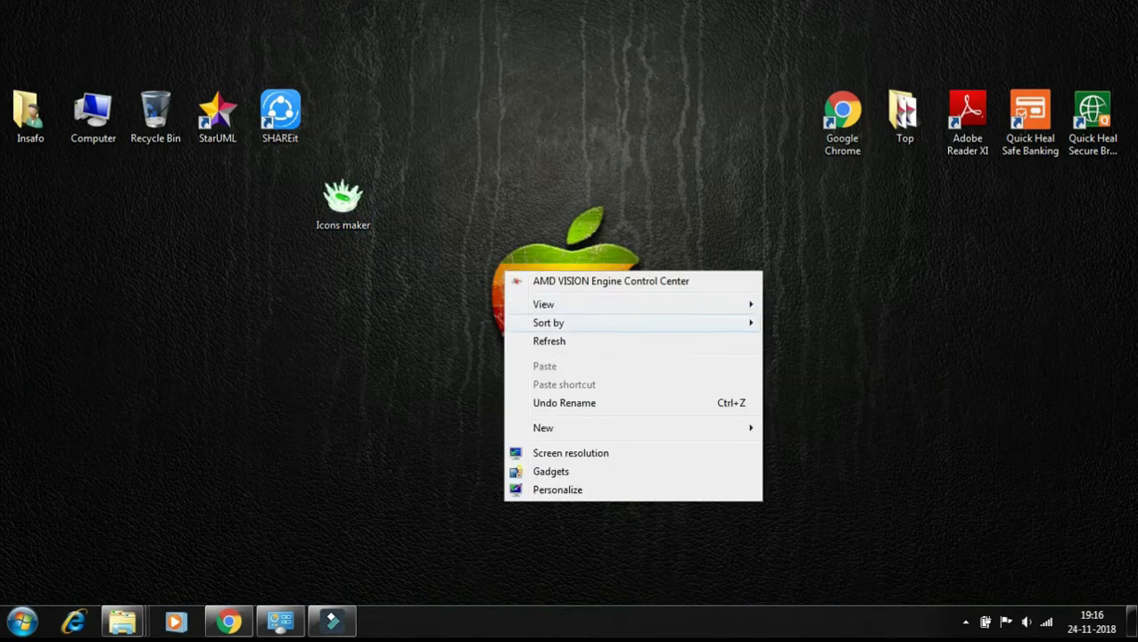
{"action": "left_click", "coordinate": [549, 340]}
- Reopen the Icons maker folder from the desktop and close its window
{"action": "left_click_drag", "start_coordinate": [256, 173], "coordinate": [401, 274]}
{"action": "double_click", "coordinate": [343, 203]}
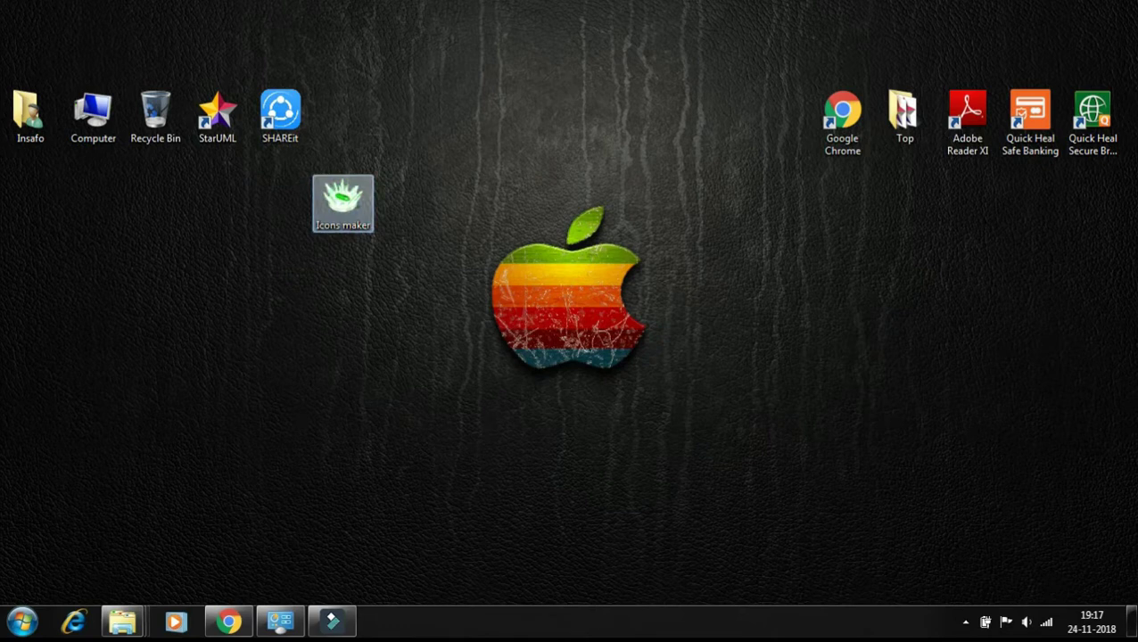
{"action": "left_click", "coordinate": [573, 7]}
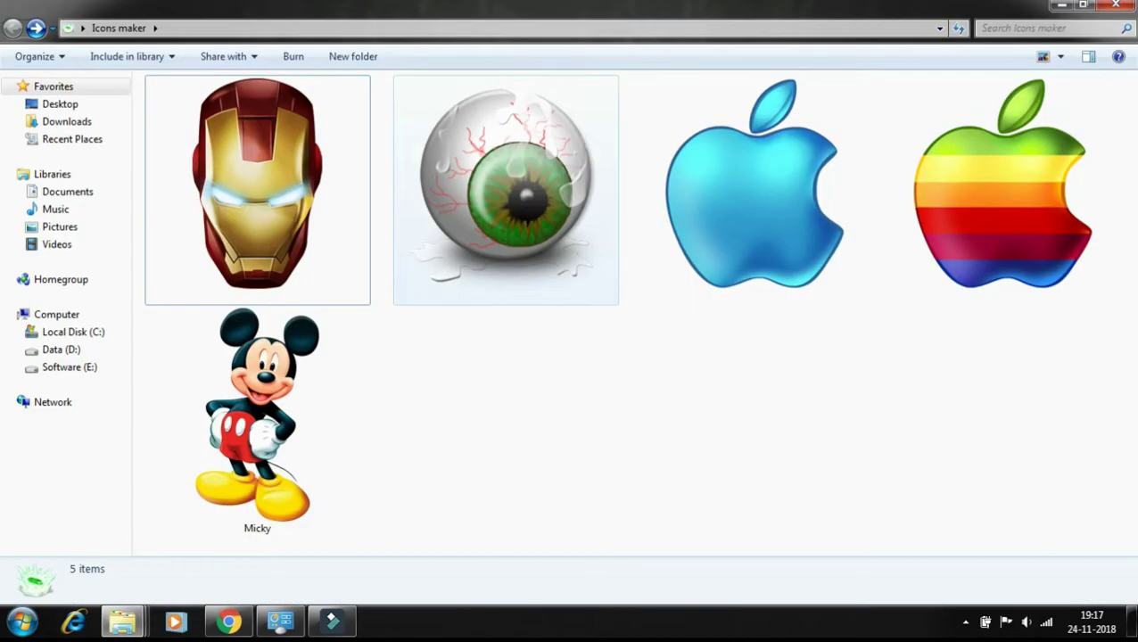
{"action": "left_click", "coordinate": [1115, 5]}
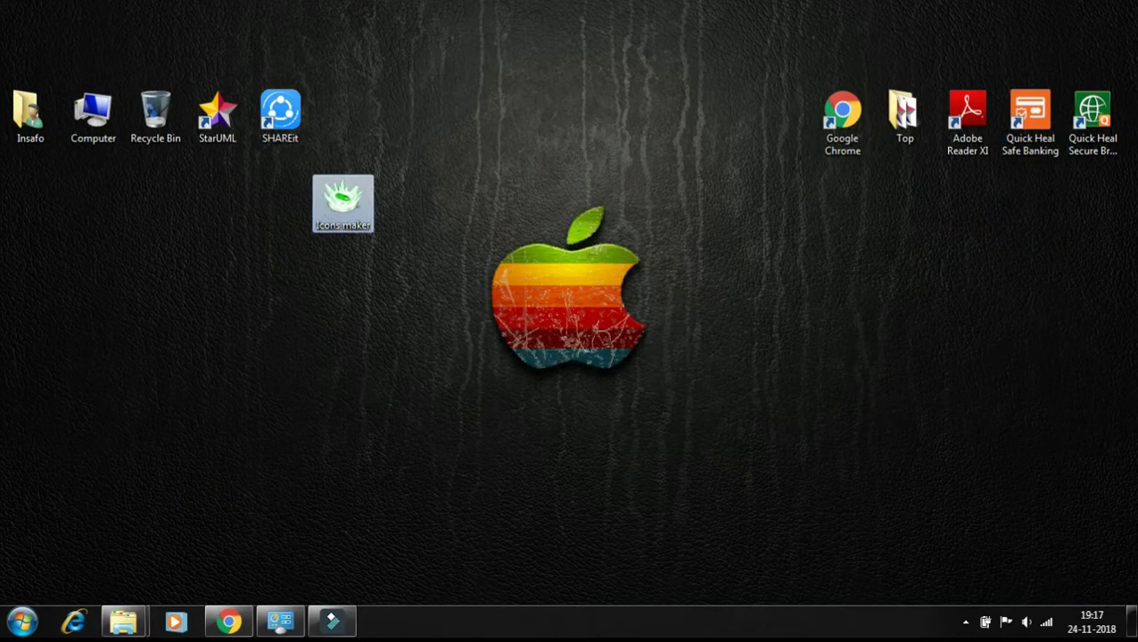
- Refresh the desktop, and open the Icons maker folder once more to show the custom-icon folders before closing it
{"action": "left_click_drag", "start_coordinate": [484, 193], "coordinate": [731, 473]}
{"action": "right_click", "coordinate": [765, 189]}
{"action": "left_click", "coordinate": [803, 258]}
{"action": "double_click", "coordinate": [342, 201]}
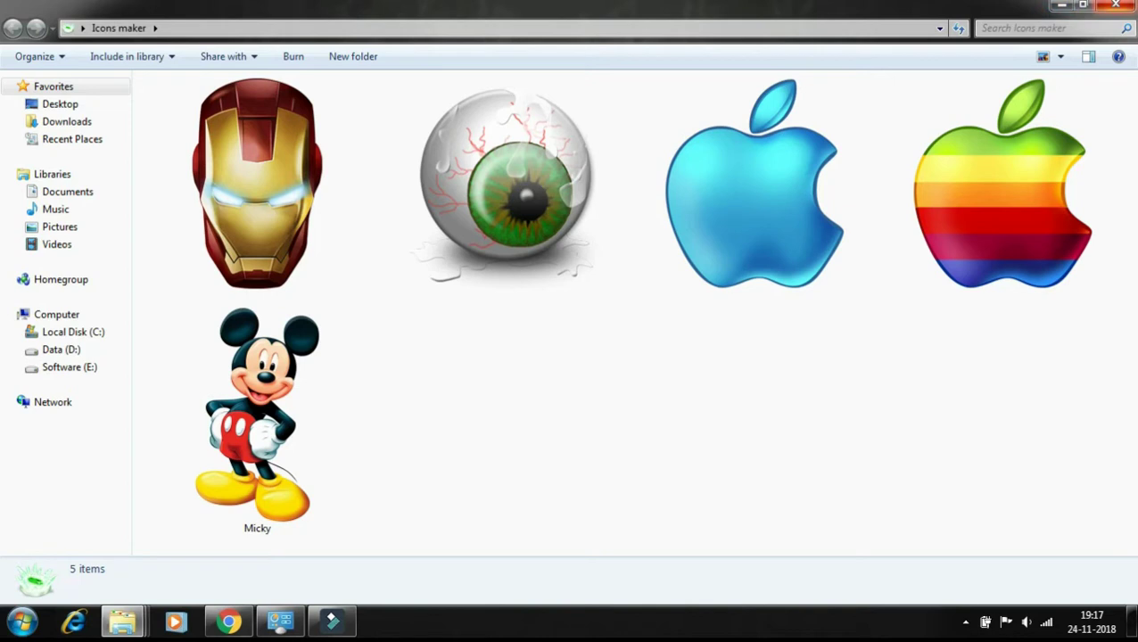
{"action": "left_click", "coordinate": [1115, 5]}
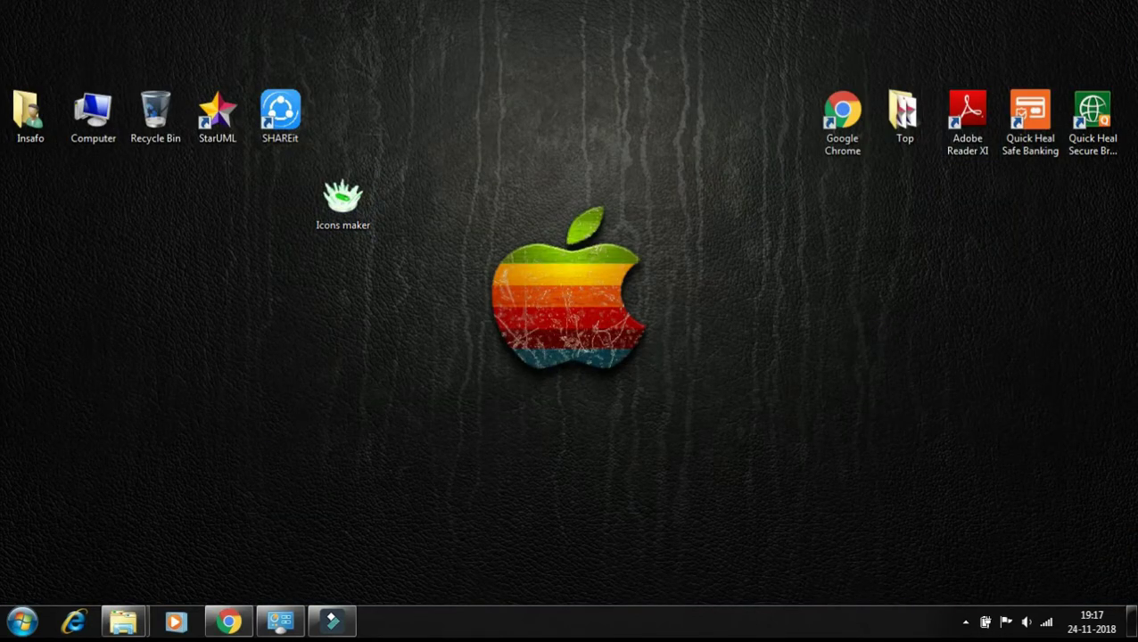
- Refresh the desktop again around the Icons maker folder
{"action": "right_click", "coordinate": [372, 161]}
{"action": "left_click", "coordinate": [415, 230]}
{"action": "right_click", "coordinate": [403, 323]}
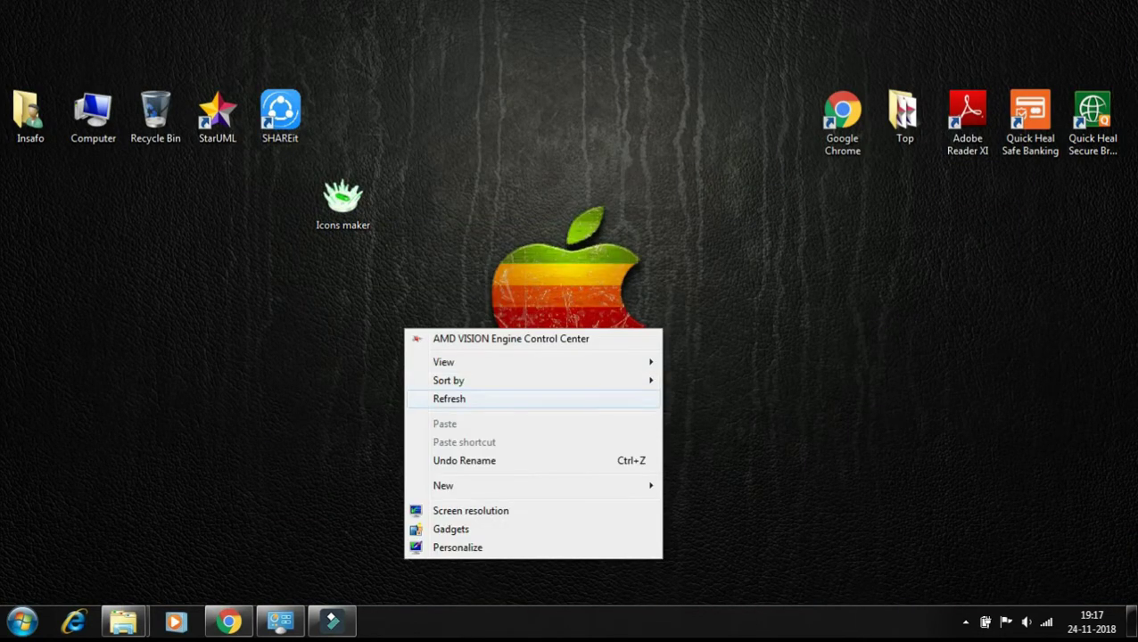